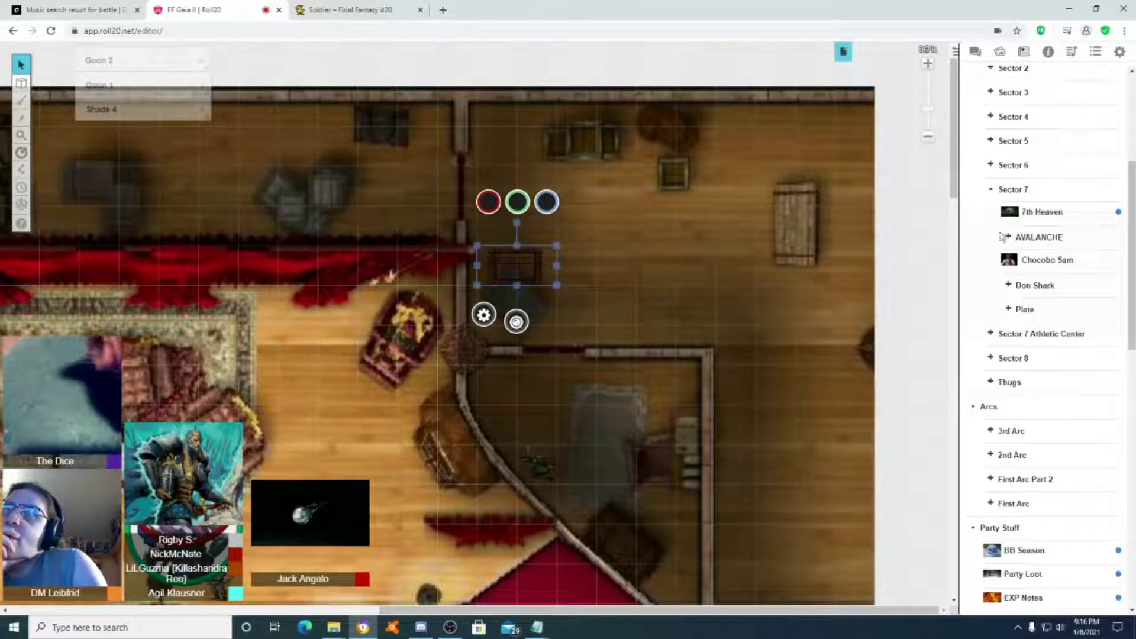
# Collapse the Sector 7 journal folder and add three new characters to the Sector 8 folder.
pyautogui.click(995, 192)
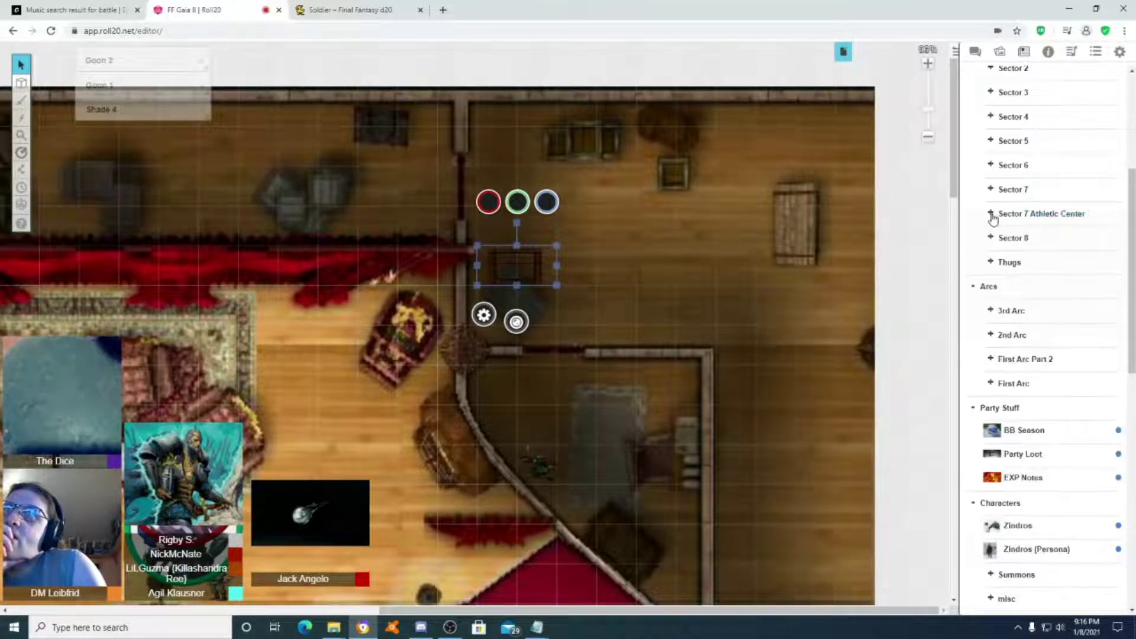
pyautogui.click(994, 237)
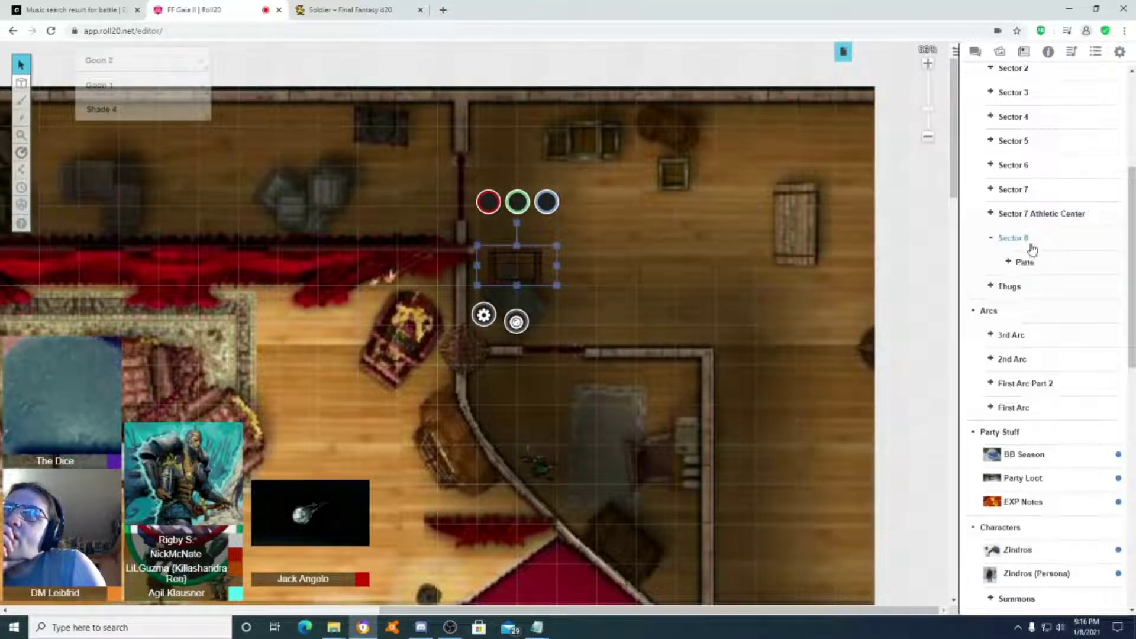
pyautogui.click(1001, 240)
pyautogui.click(995, 237)
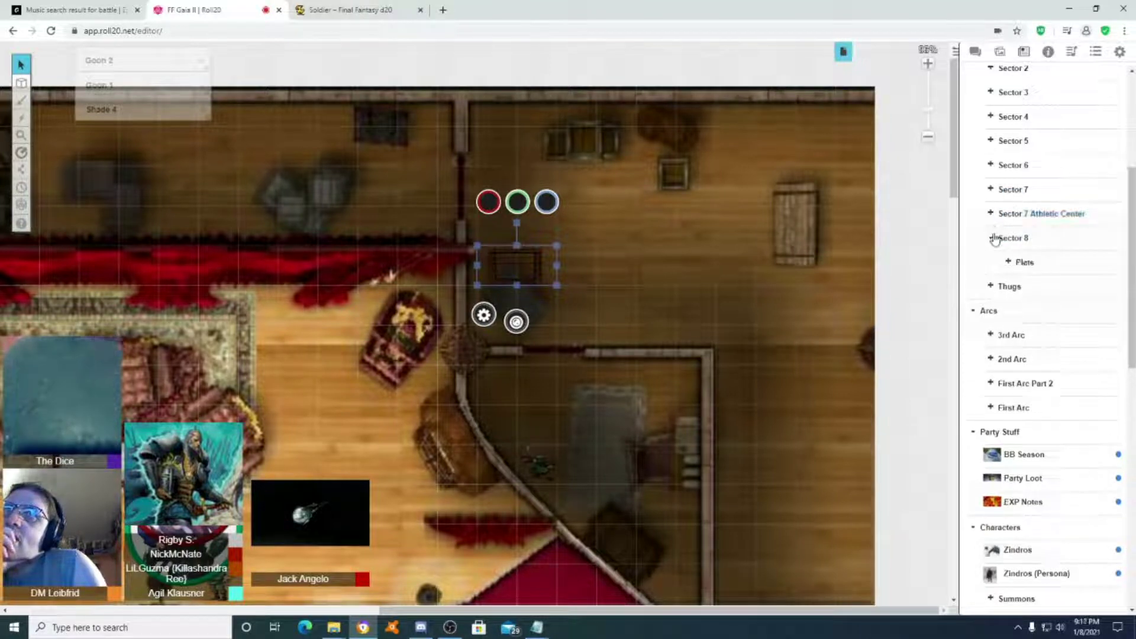
pyautogui.rightClick(1017, 247)
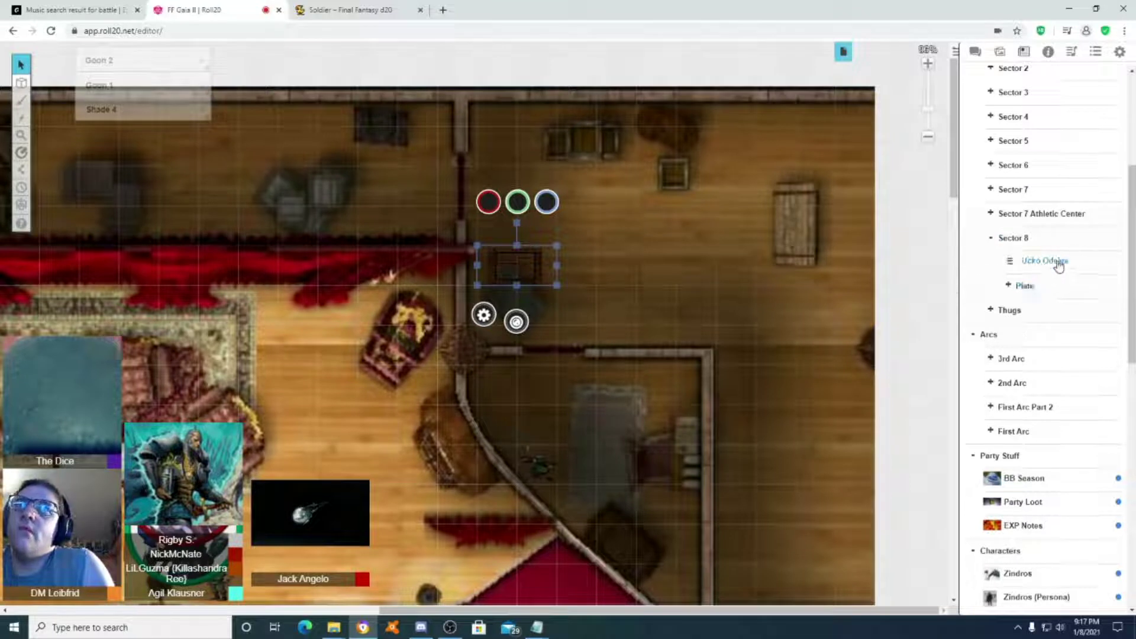
pyautogui.rightClick(1026, 239)
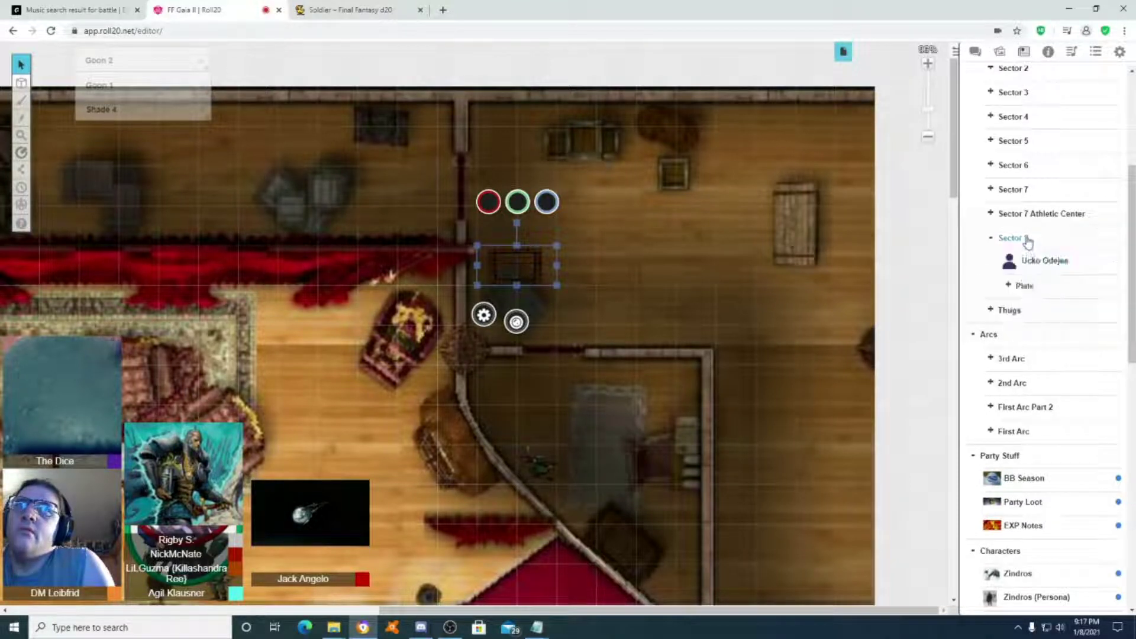
pyautogui.rightClick(1027, 242)
pyautogui.click(1022, 243)
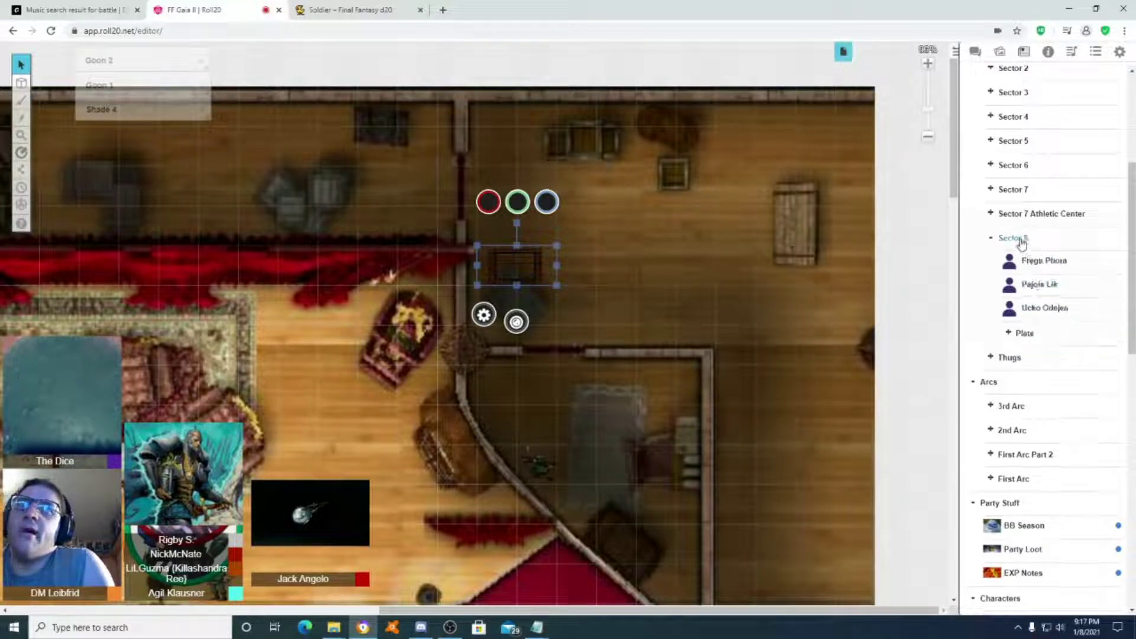
# Add a fourth new character to the Sector 8 folder without creating a subfolder.
pyautogui.rightClick(1021, 243)
pyautogui.click(1033, 245)
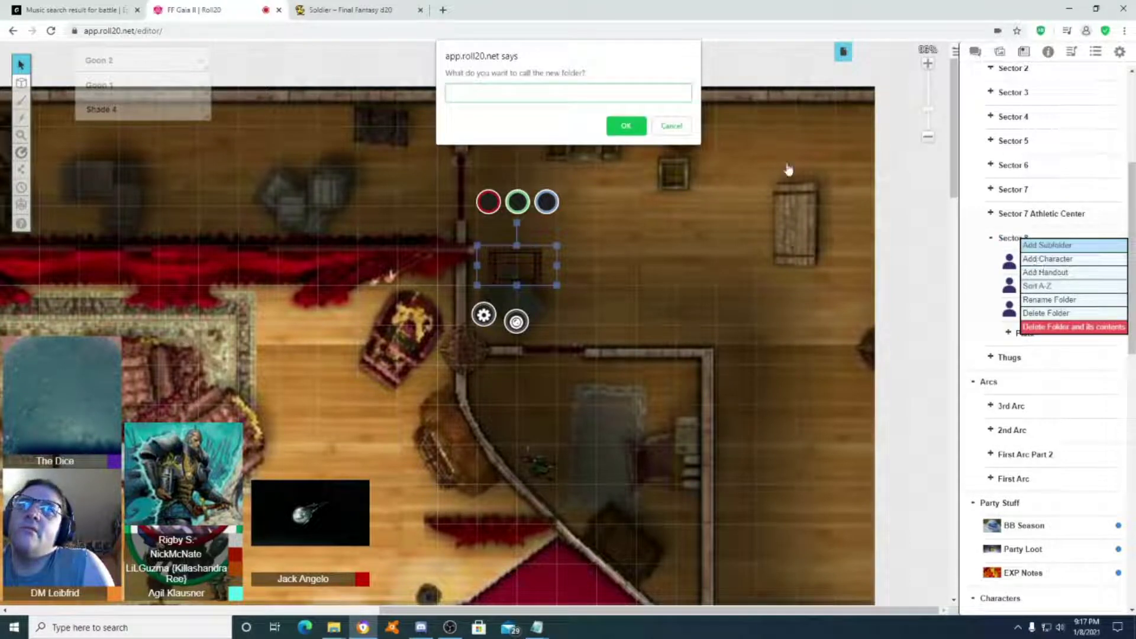
pyautogui.click(670, 127)
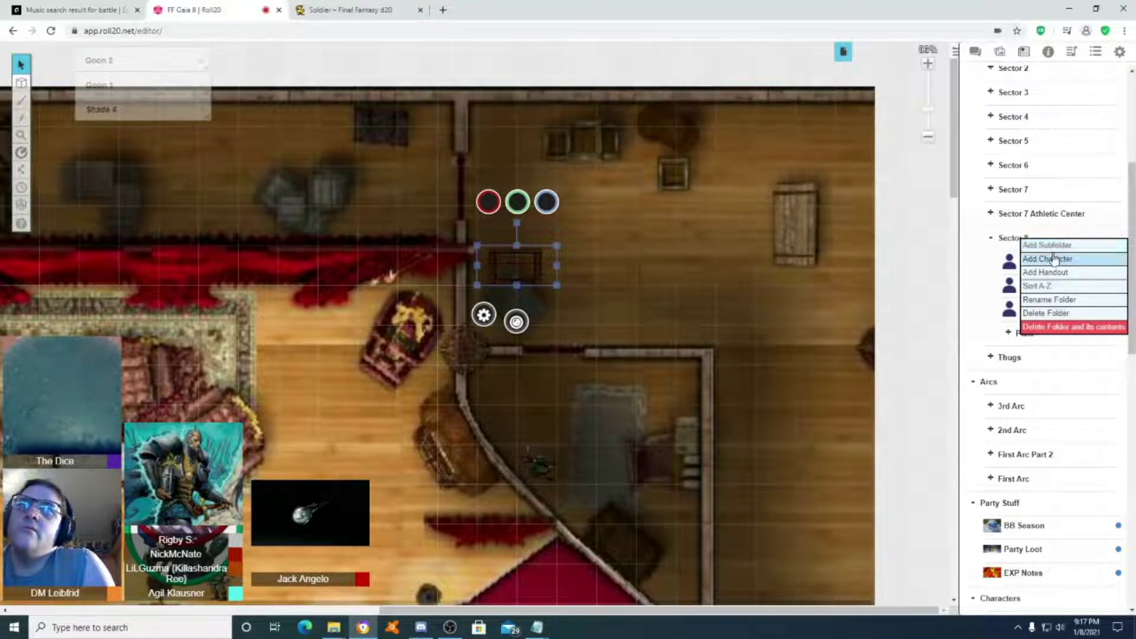
pyautogui.moveTo(1051, 259); pyautogui.dragTo(1021, 262)
pyautogui.click(1021, 261)
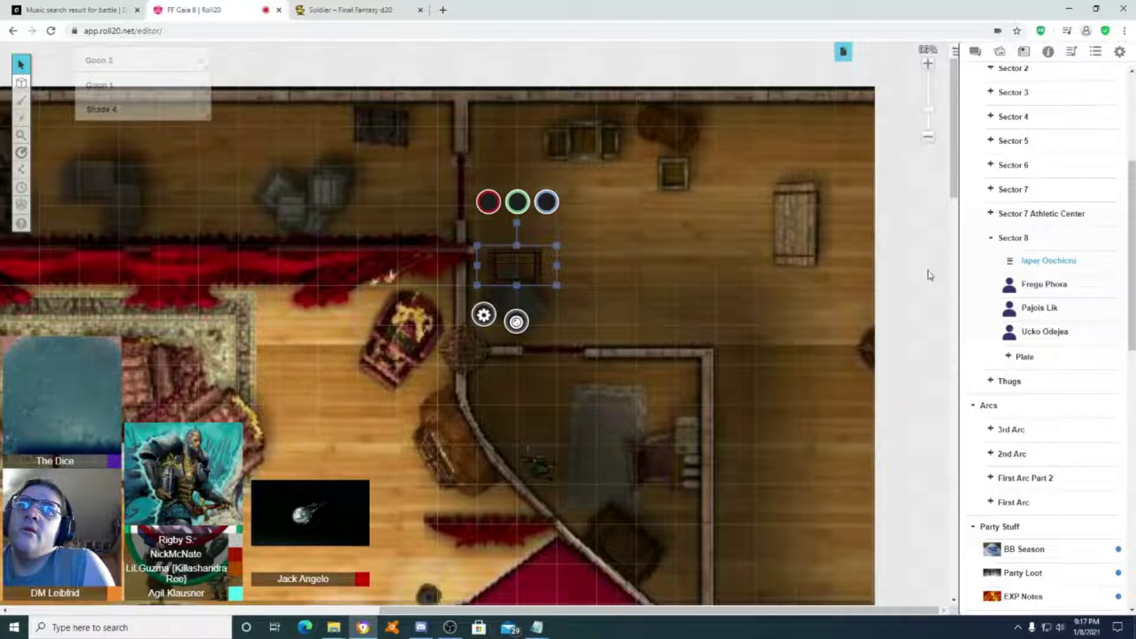
# Shorten the name of the newest Sector 8 character to Oochicru.
pyautogui.click(772, 78)
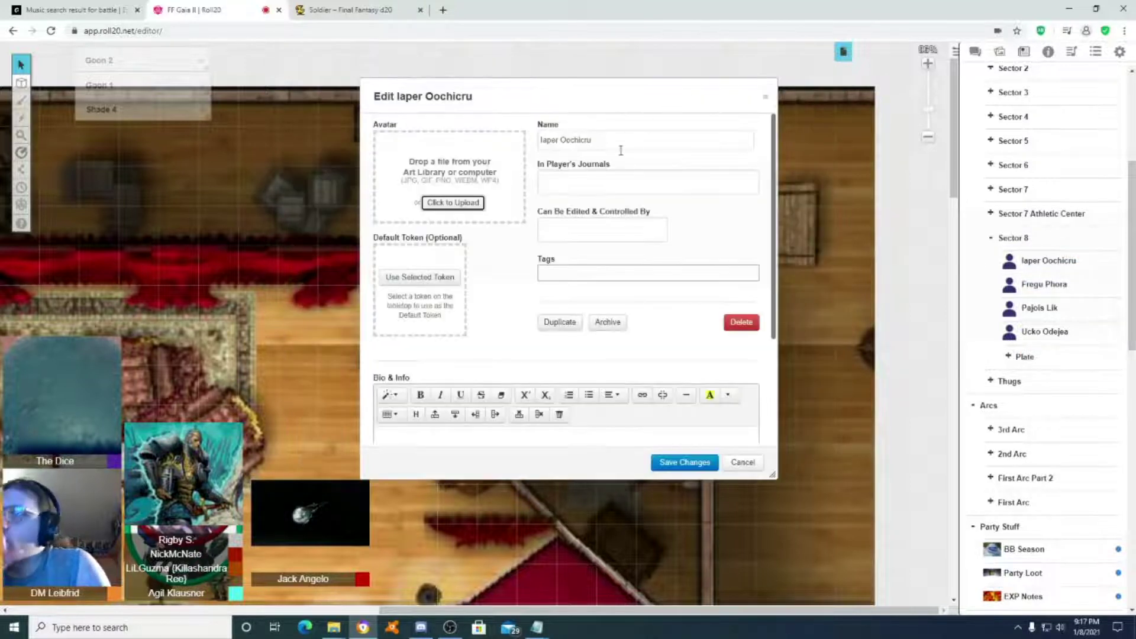
pyautogui.moveTo(611, 145); pyautogui.dragTo(525, 142)
pyautogui.rightClick(551, 139)
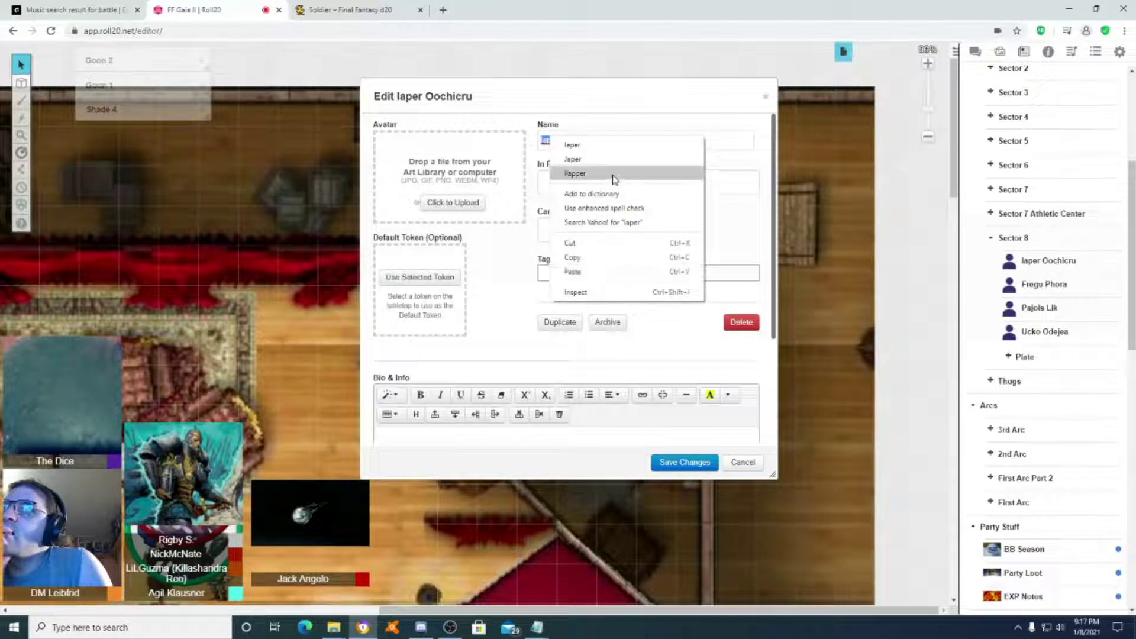
pyautogui.click(573, 159)
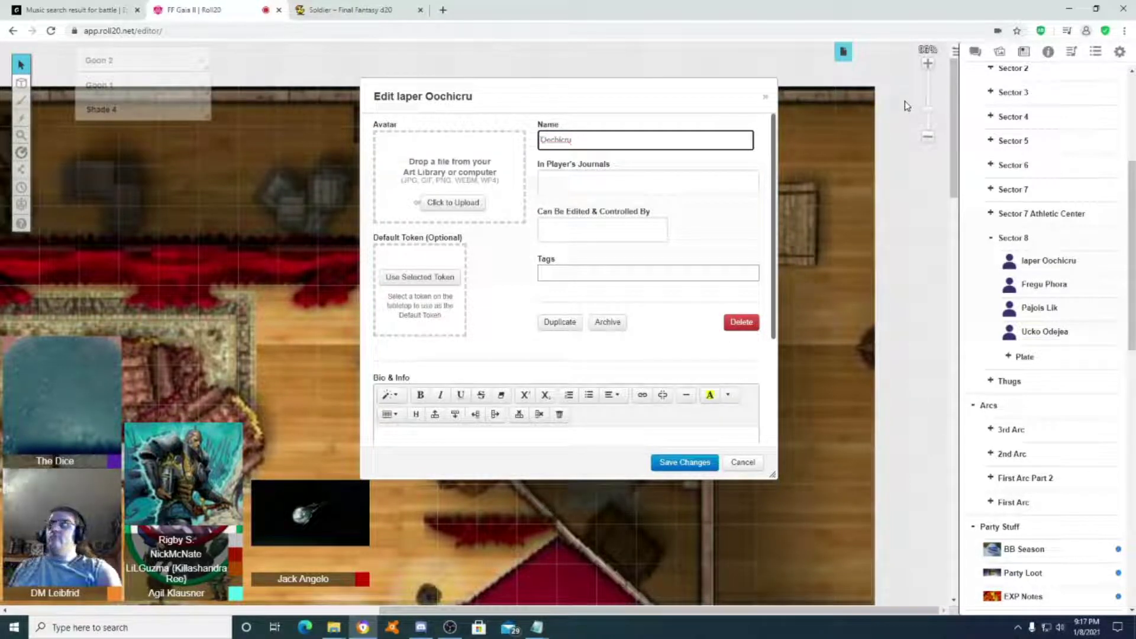
# Upload the images010 picture from the NPC's Aegyl folder as Oochicru's avatar and save the character.
pyautogui.click(453, 202)
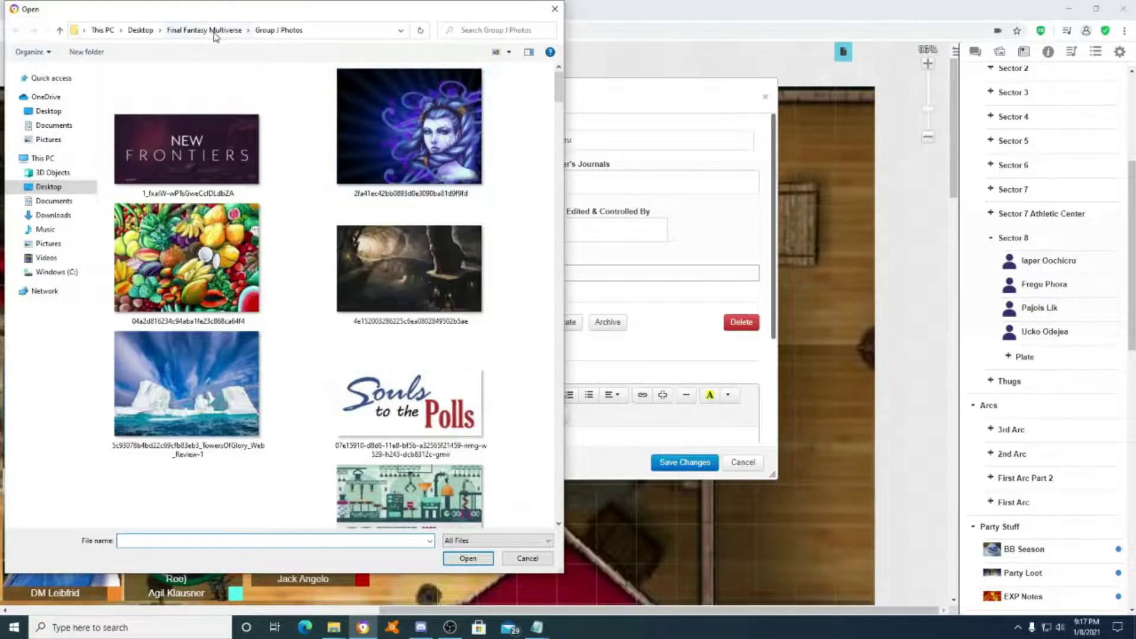
pyautogui.click(215, 33)
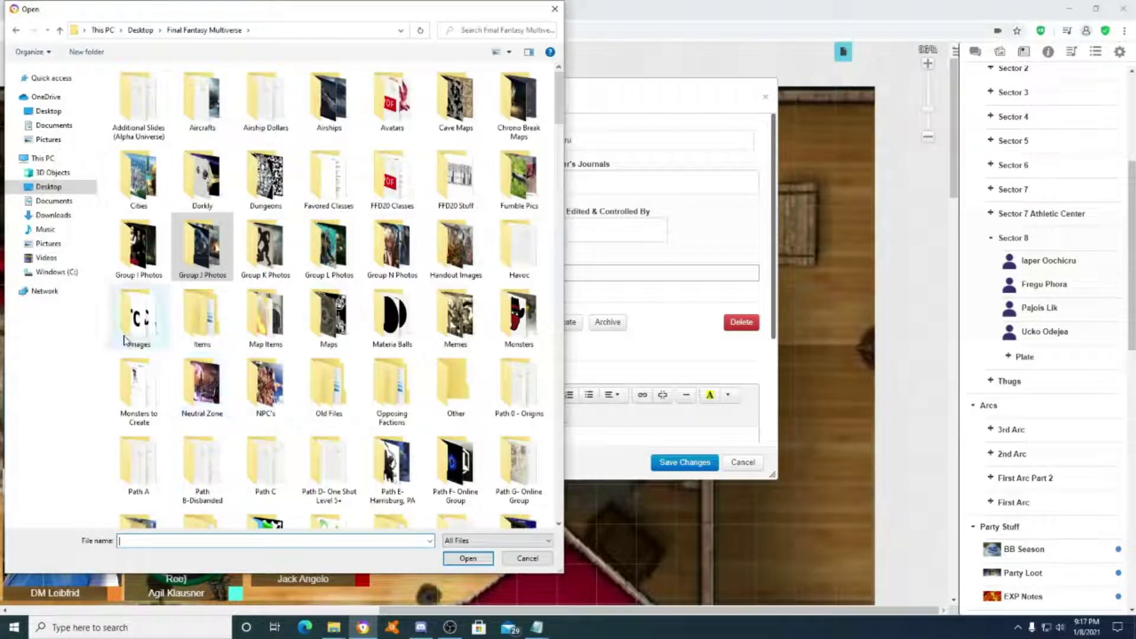
pyautogui.scroll(-3, 362, 354)
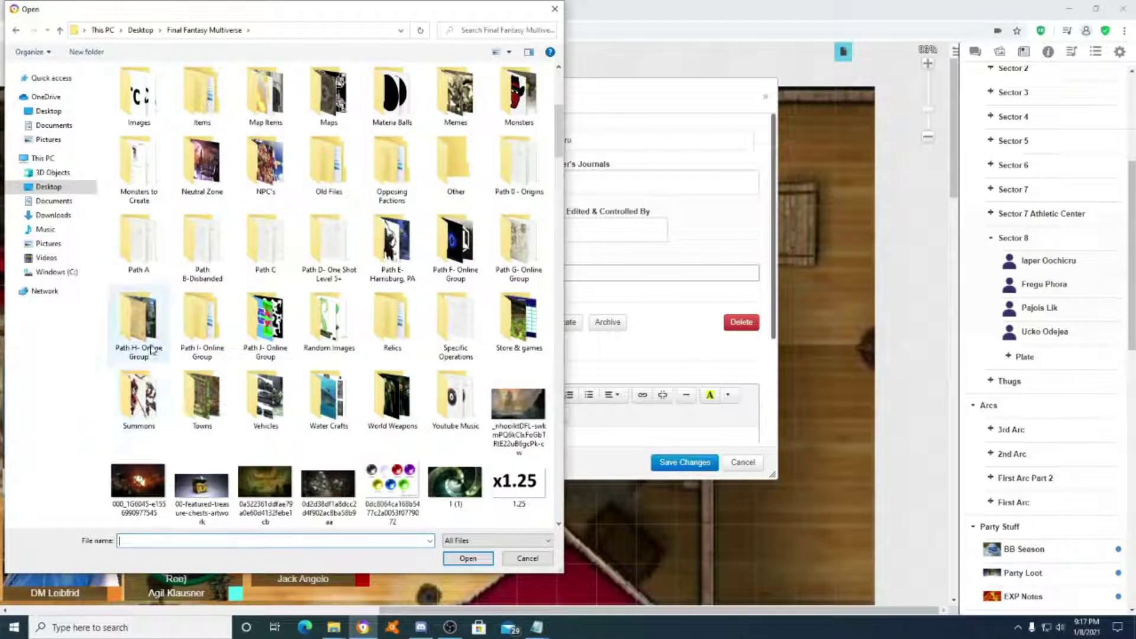
pyautogui.doubleClick(265, 163)
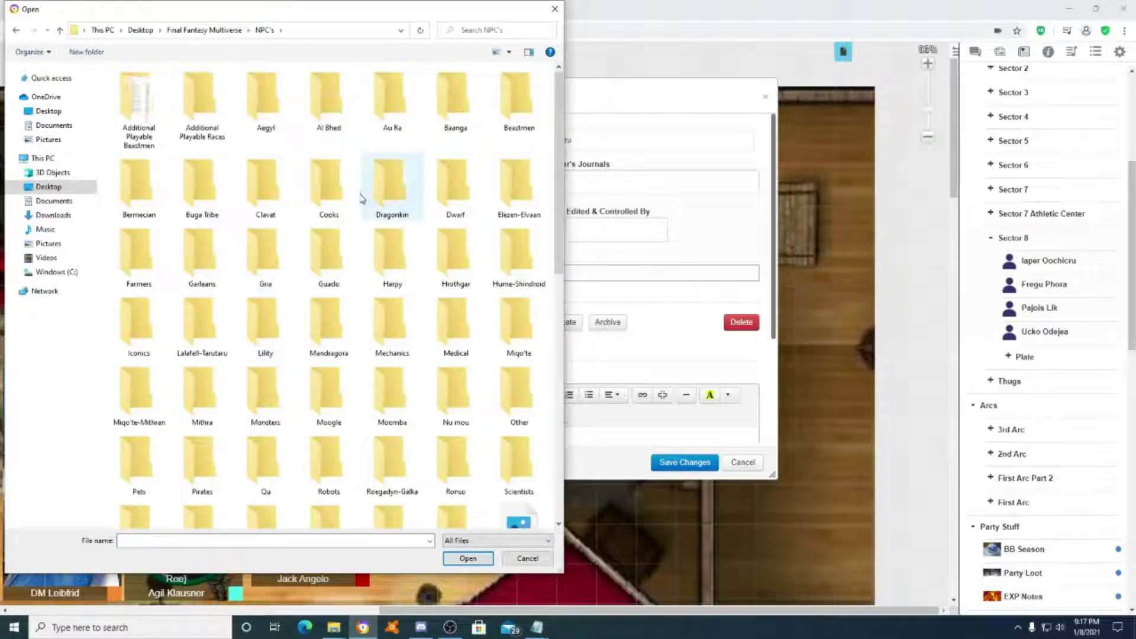
pyautogui.click(276, 106)
pyautogui.doubleClick(275, 106)
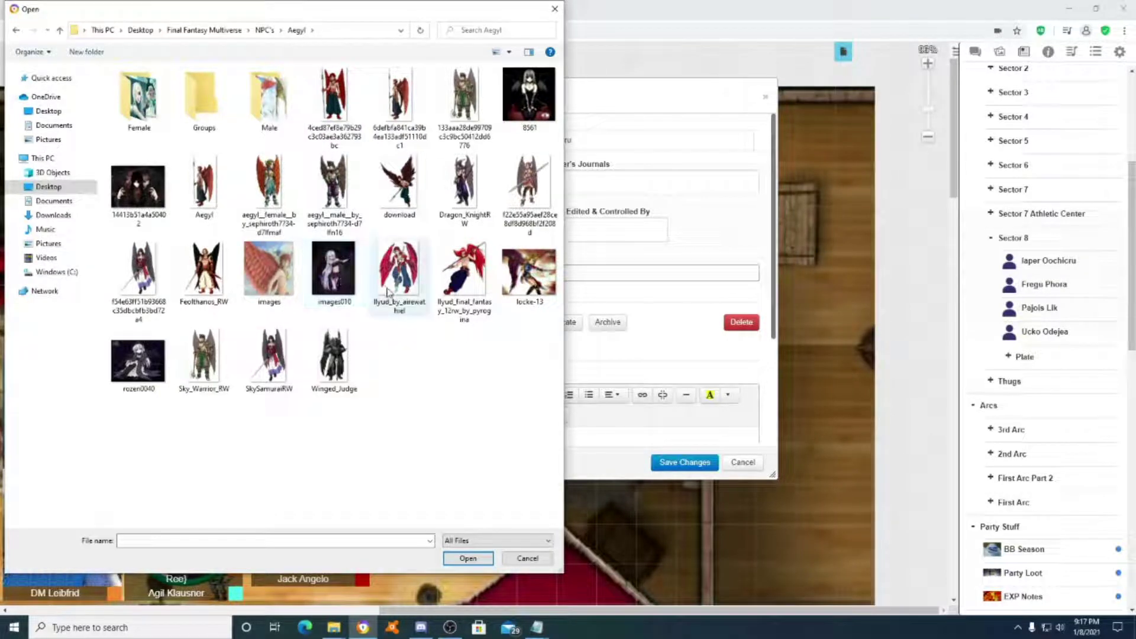
pyautogui.click(352, 268)
pyautogui.doubleClick(352, 268)
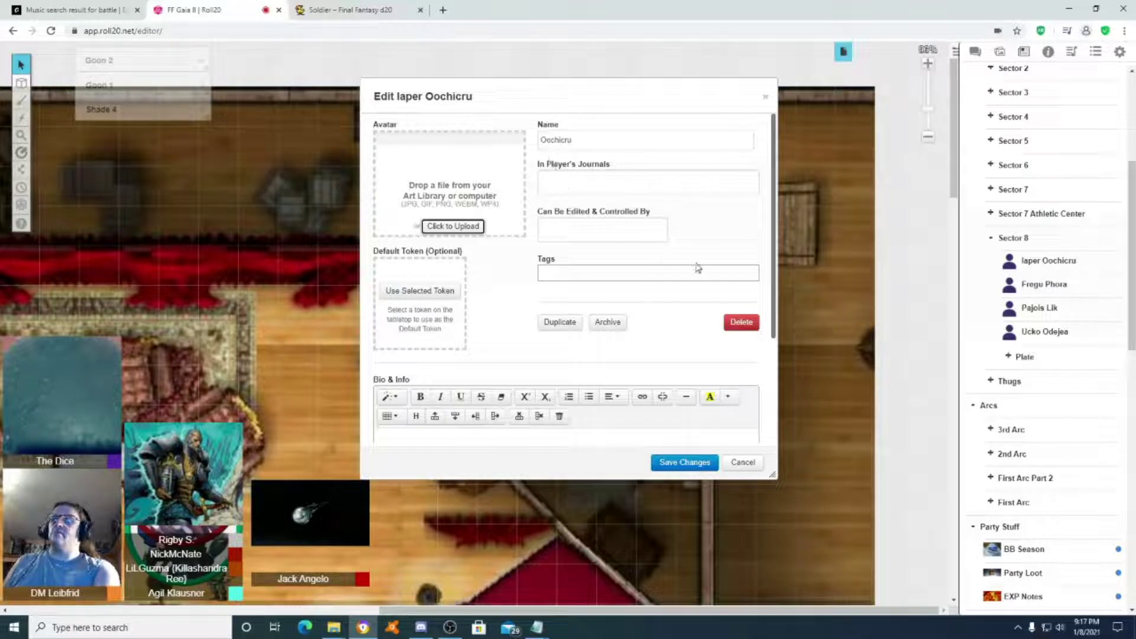
pyautogui.click(684, 463)
pyautogui.click(823, 81)
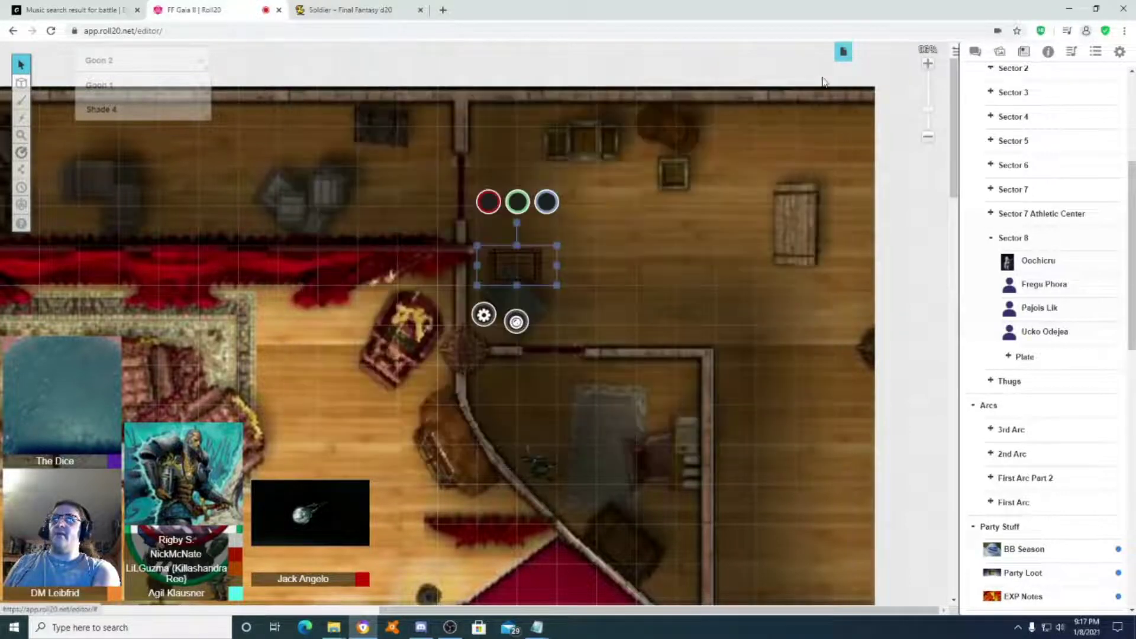
# Place the Oochicru token against the upper wall of the map's corner room and move the small cage up below it.
pyautogui.moveTo(1039, 260); pyautogui.dragTo(539, 153)
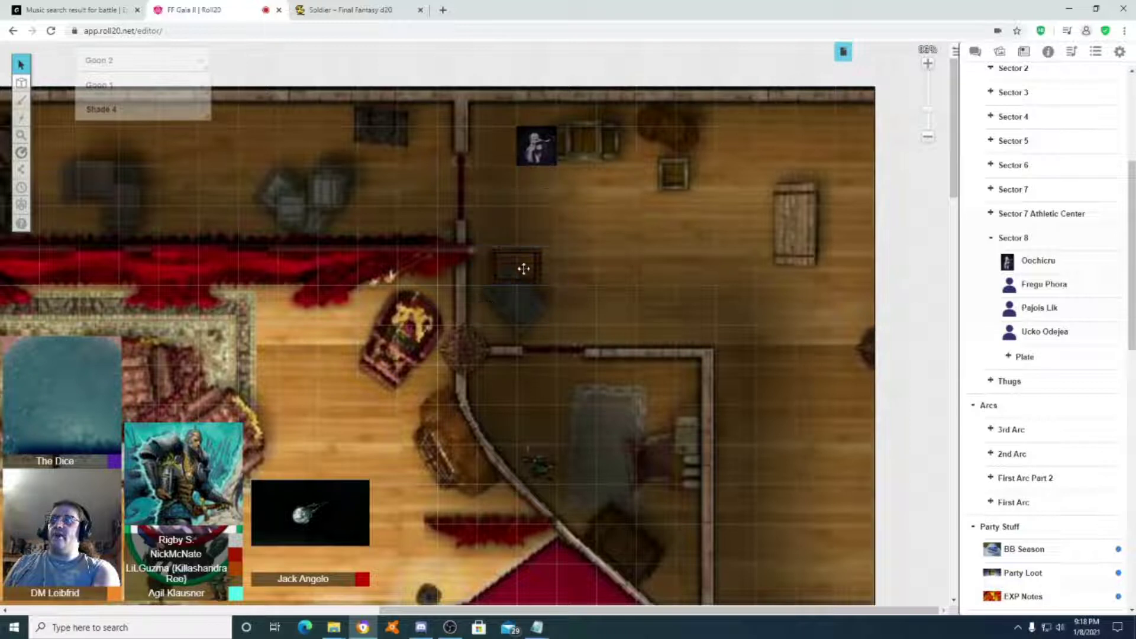
pyautogui.moveTo(523, 267); pyautogui.dragTo(521, 224)
pyautogui.rightClick(536, 145)
pyautogui.moveTo(580, 145)
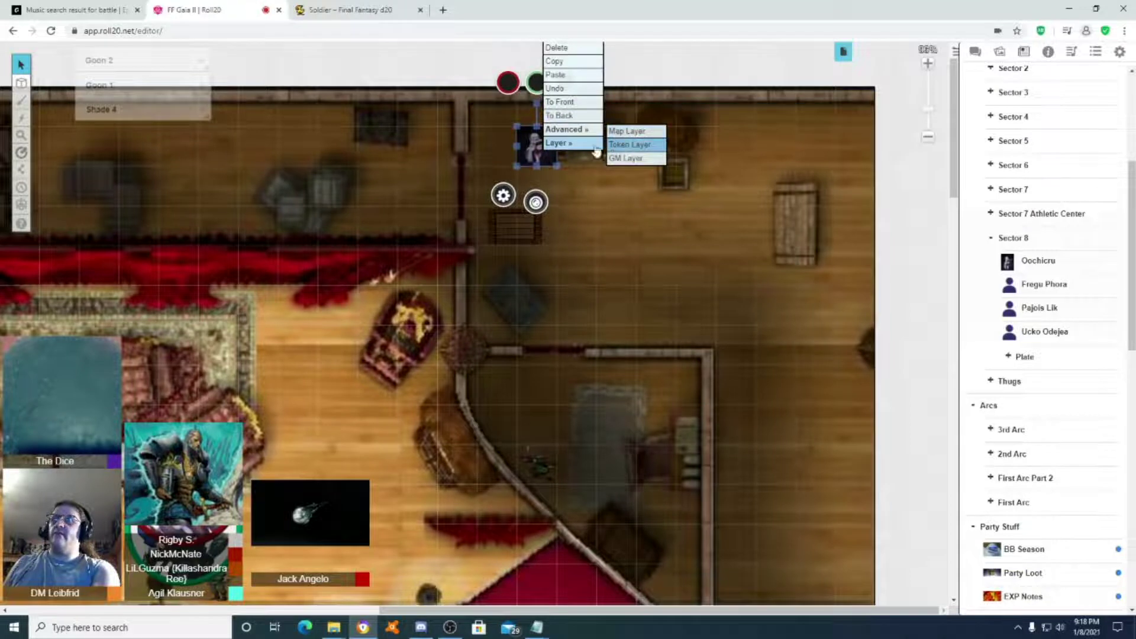
pyautogui.click(583, 116)
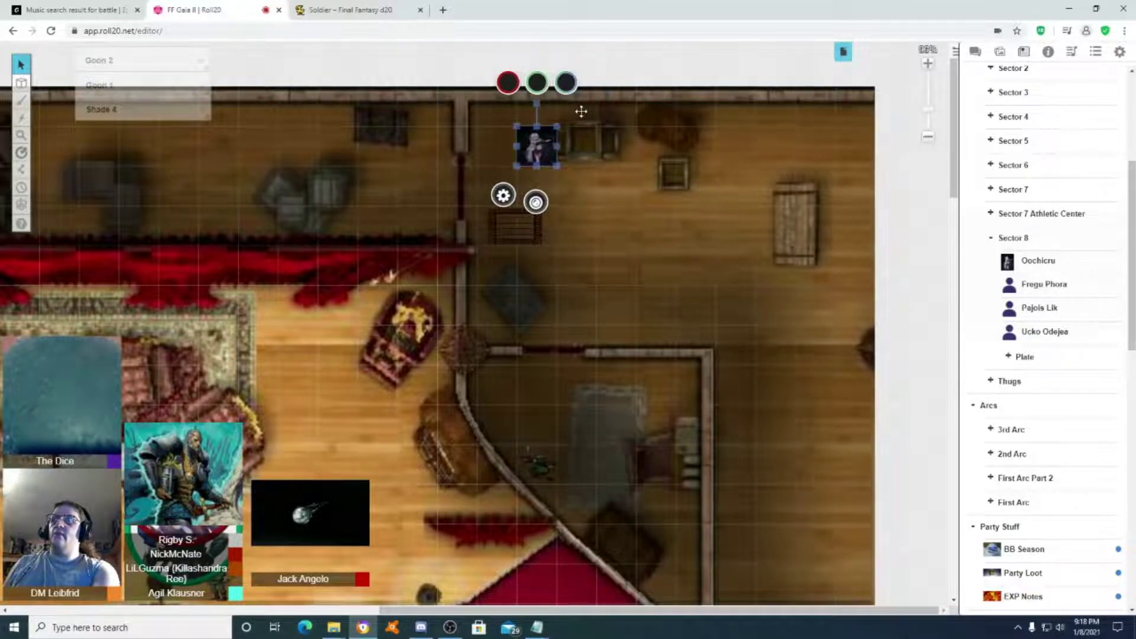
# Move the small cage directly beside the Oochicru token and bring the token to the front.
pyautogui.moveTo(521, 231); pyautogui.dragTo(480, 149)
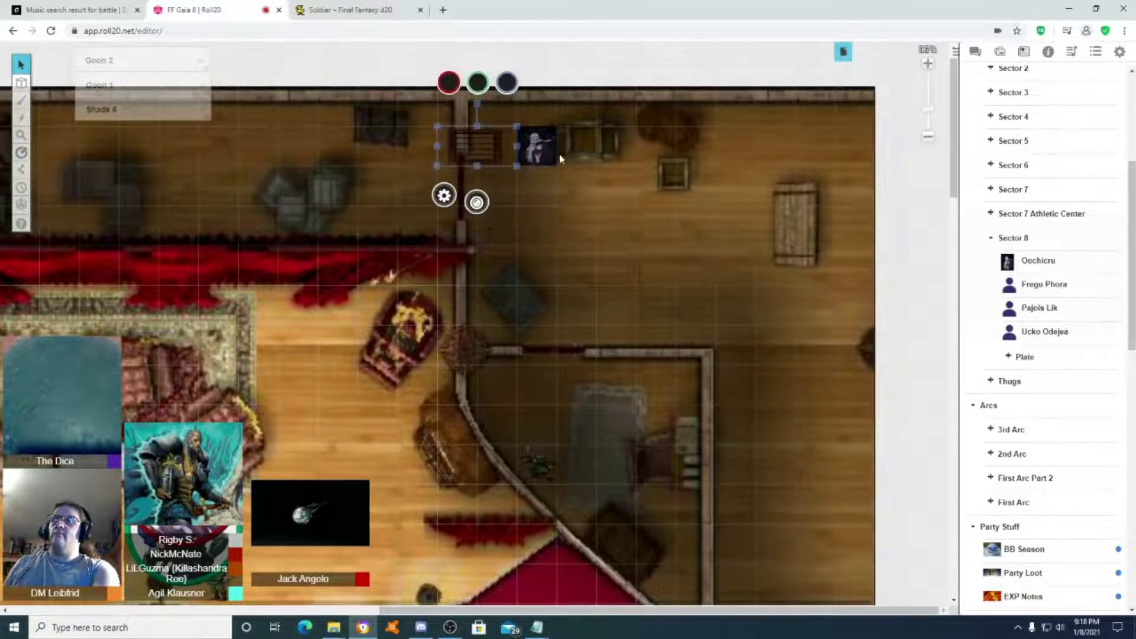
pyautogui.click(536, 145)
pyautogui.rightClick(535, 145)
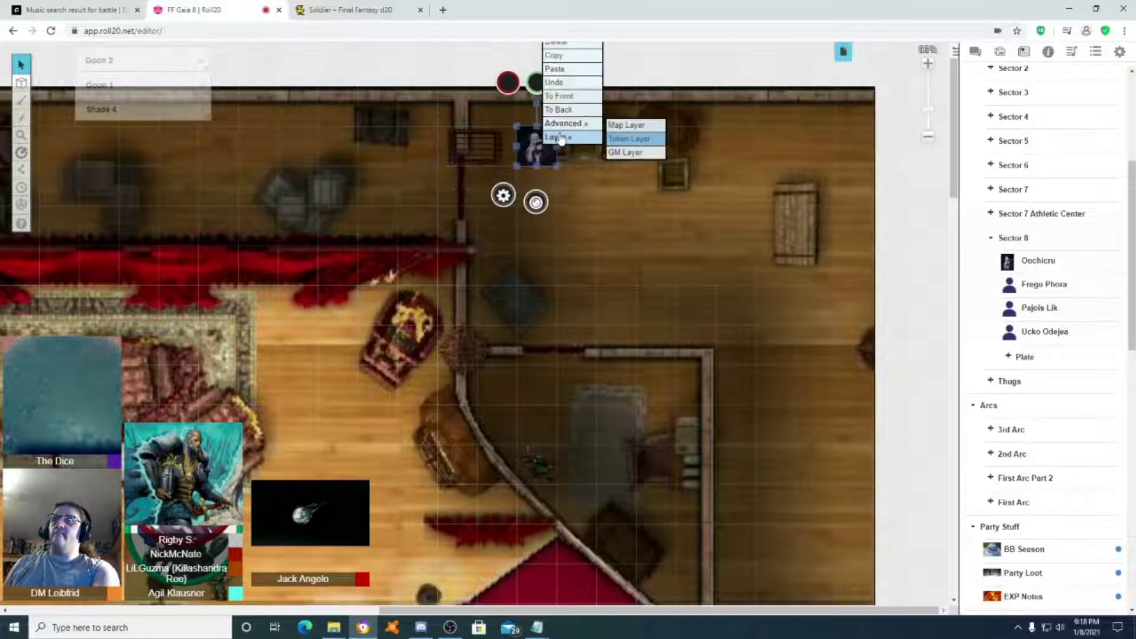
pyautogui.click(571, 97)
pyautogui.click(596, 150)
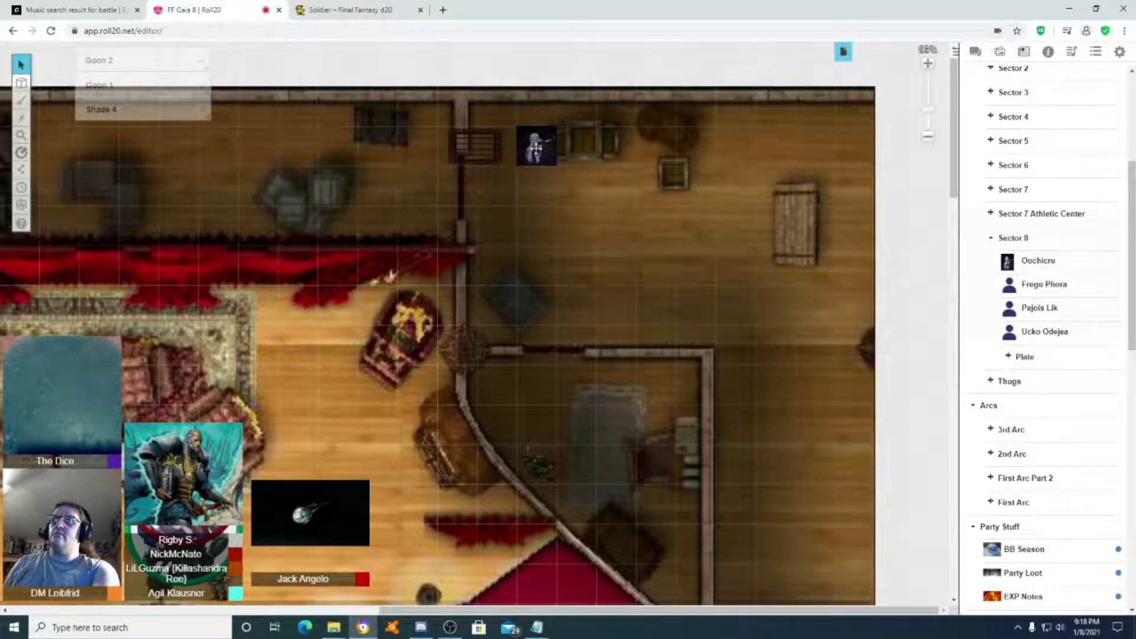
# Enlarge the cage over the Oochicru token and change its stacking order so it covers the token.
pyautogui.click(514, 164)
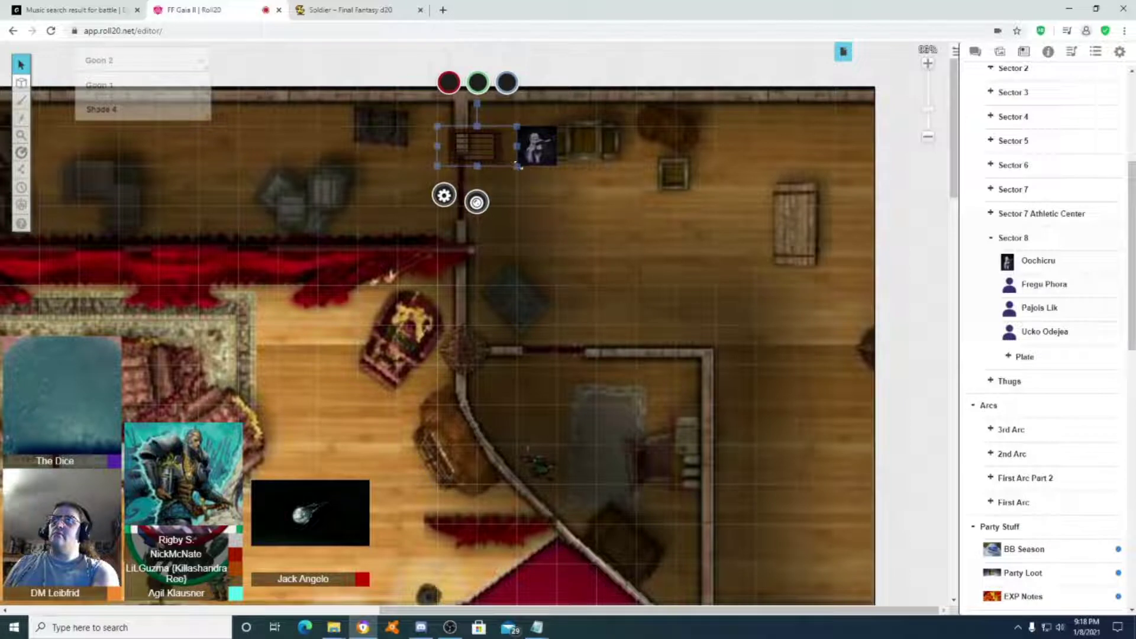
pyautogui.moveTo(517, 167); pyautogui.dragTo(553, 152)
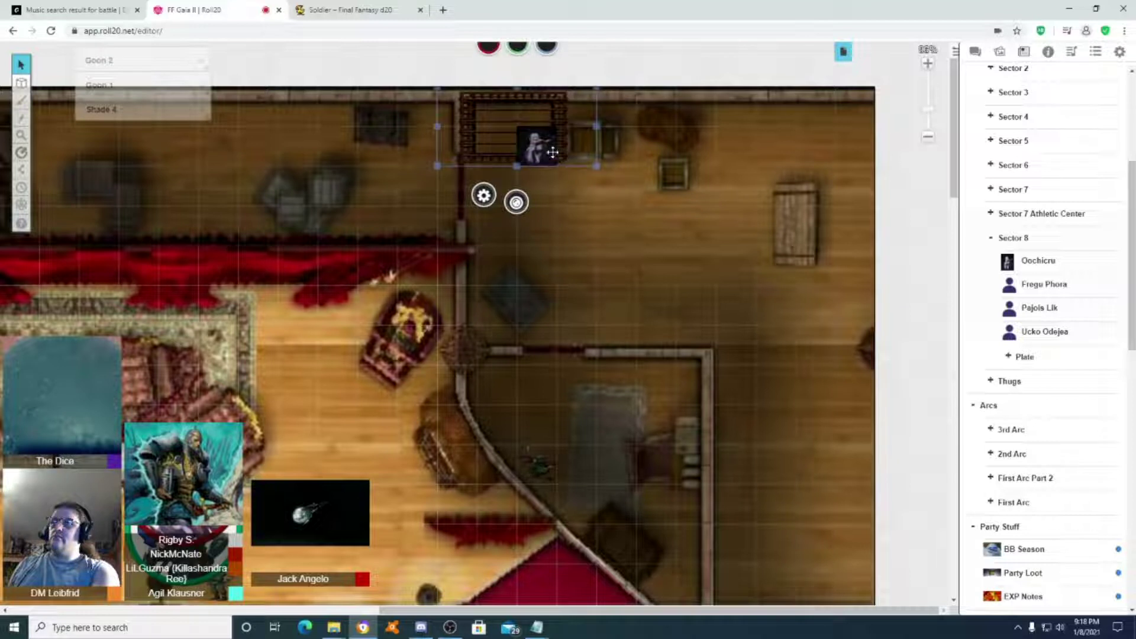
pyautogui.rightClick(502, 126)
pyautogui.click(543, 91)
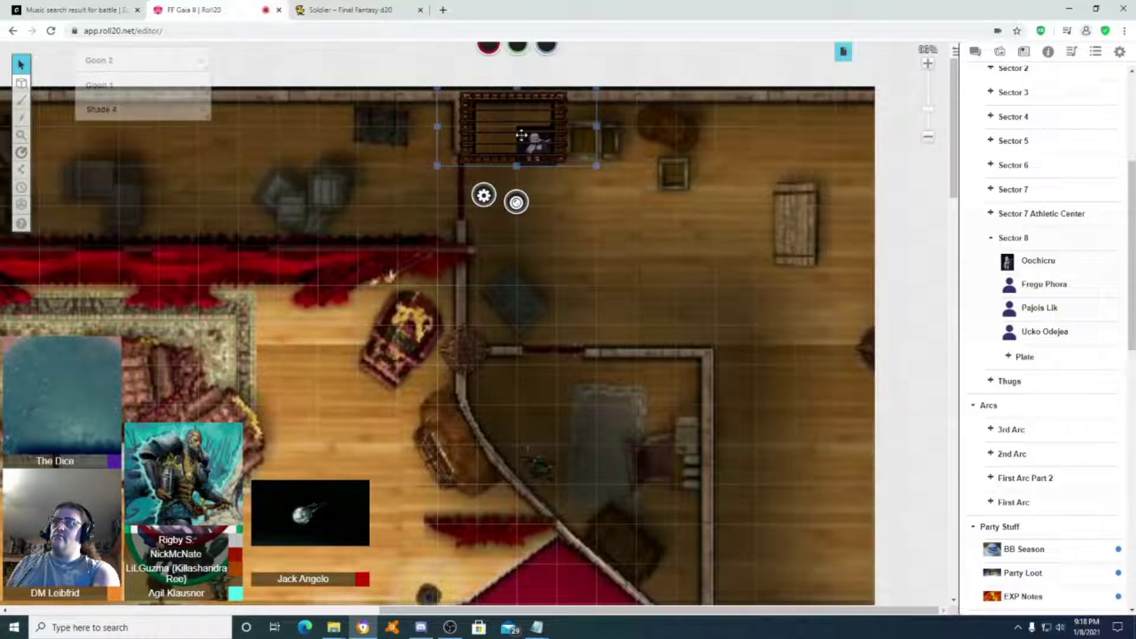
# Narrow the enlarged cage and center it over the Oochicru token.
pyautogui.moveTo(521, 135); pyautogui.dragTo(543, 137)
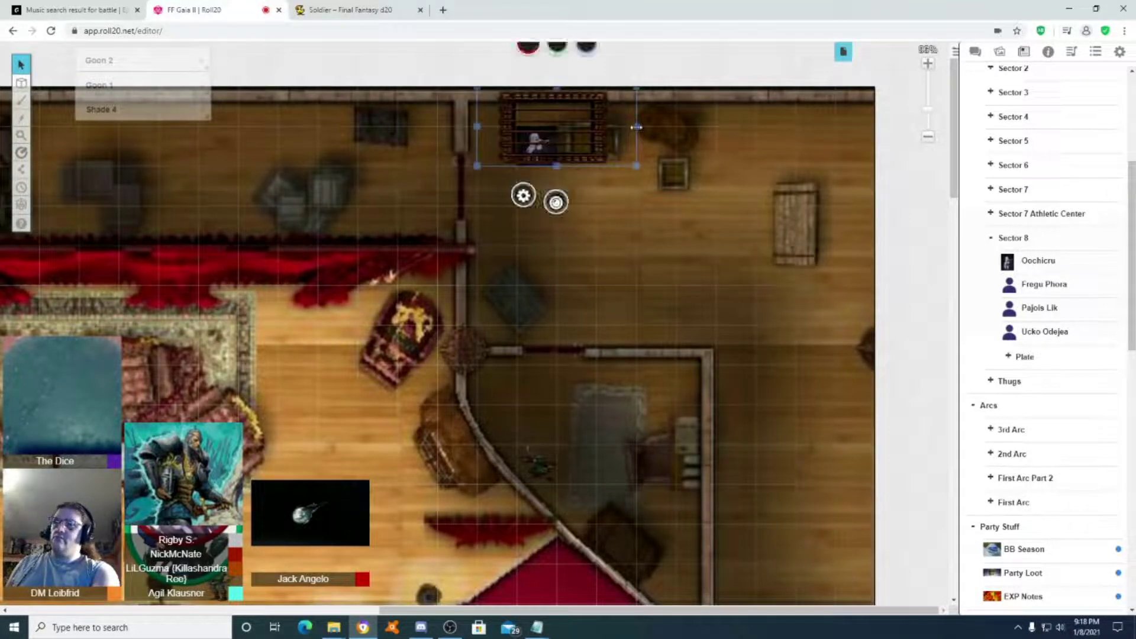
pyautogui.moveTo(636, 128); pyautogui.dragTo(557, 145)
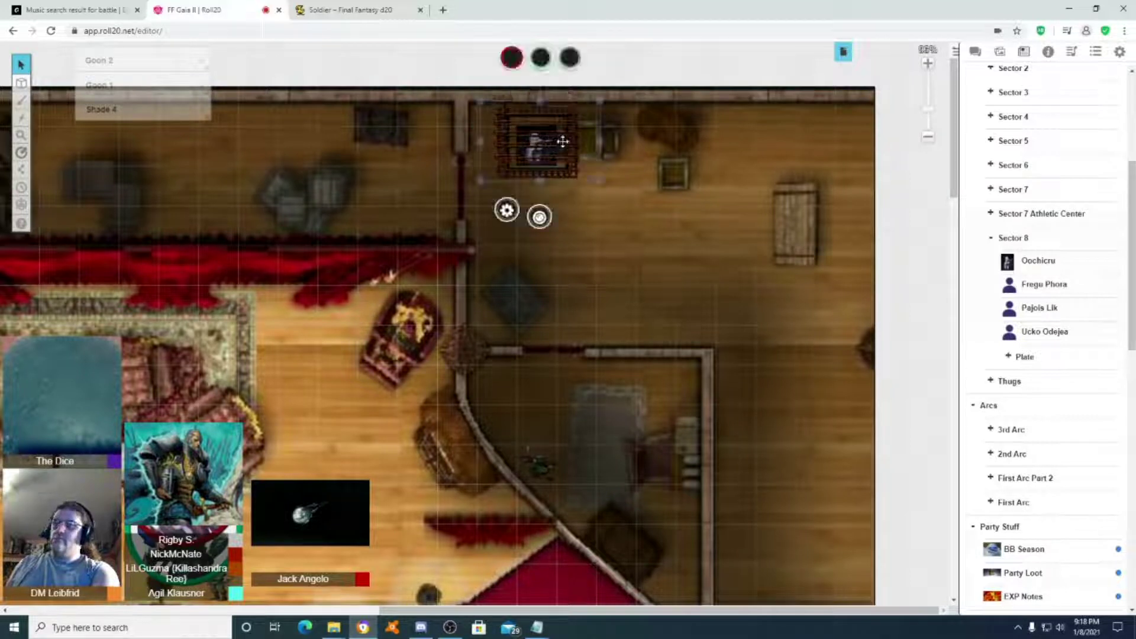
pyautogui.rightClick(563, 140)
pyautogui.click(605, 51)
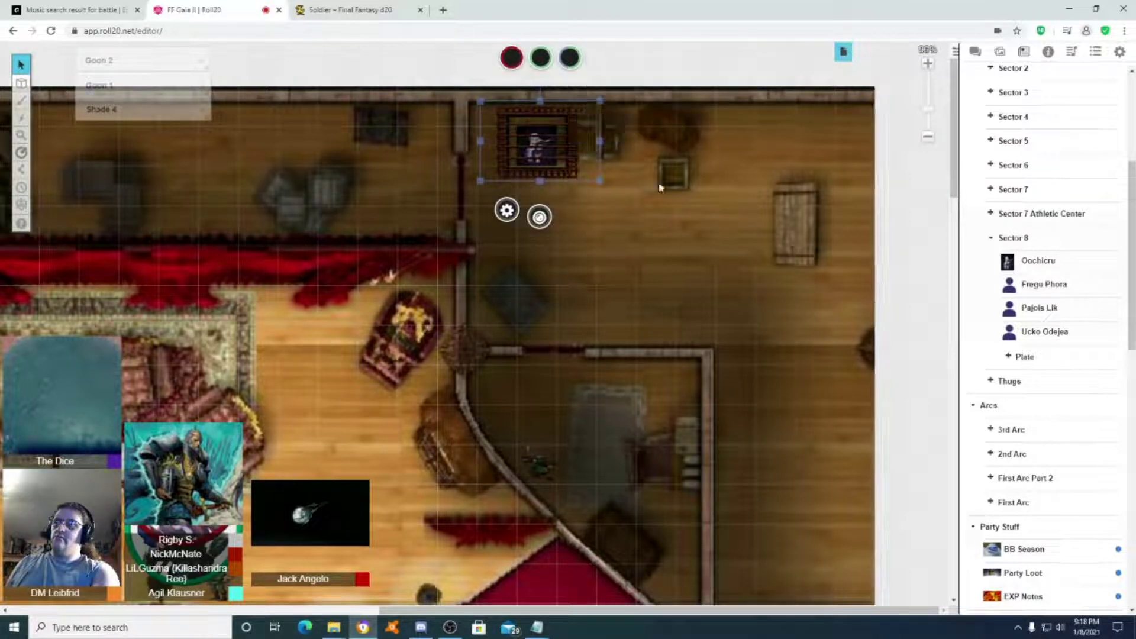
pyautogui.click(770, 264)
# Shorten the Fregu Phora character's name to Phora.
pyautogui.click(1043, 286)
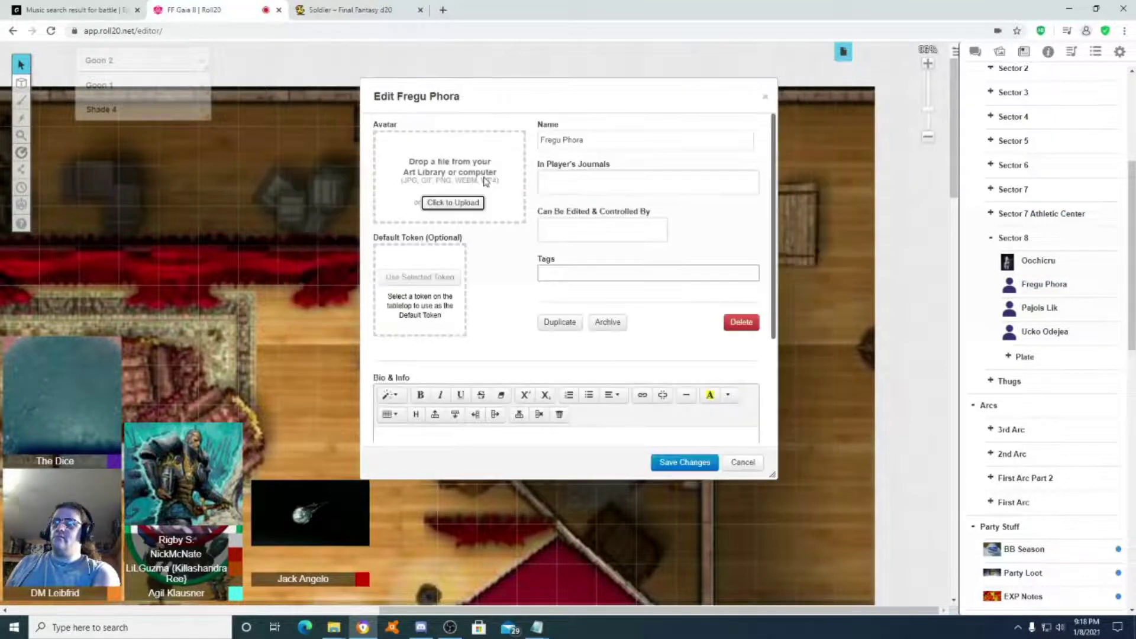
pyautogui.tripleClick(566, 140)
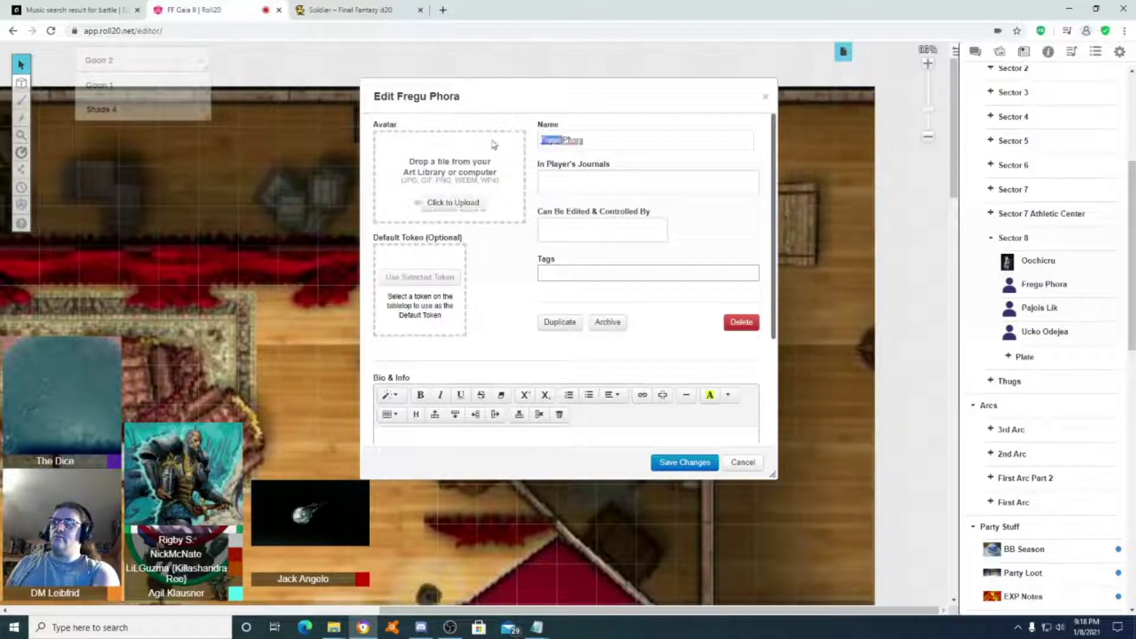
pyautogui.write('Phora')
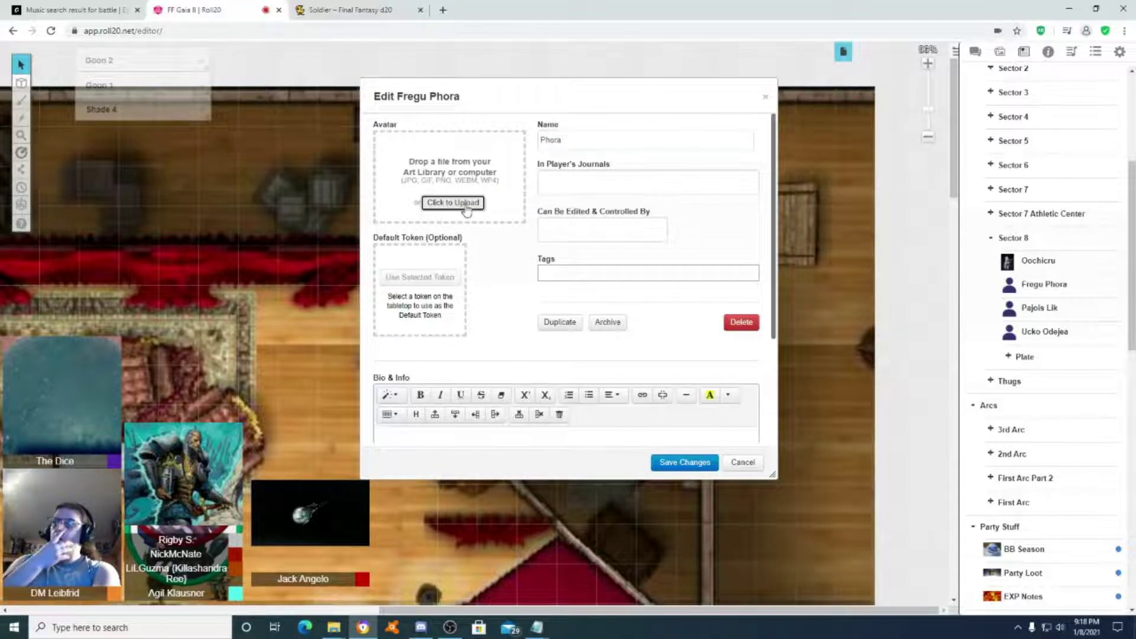
# Upload the blonde-pigtailed image "7" from the NPC's Lalafell-Tarutaru folder as Phora's avatar, save the character and close its sheet.
pyautogui.click(456, 201)
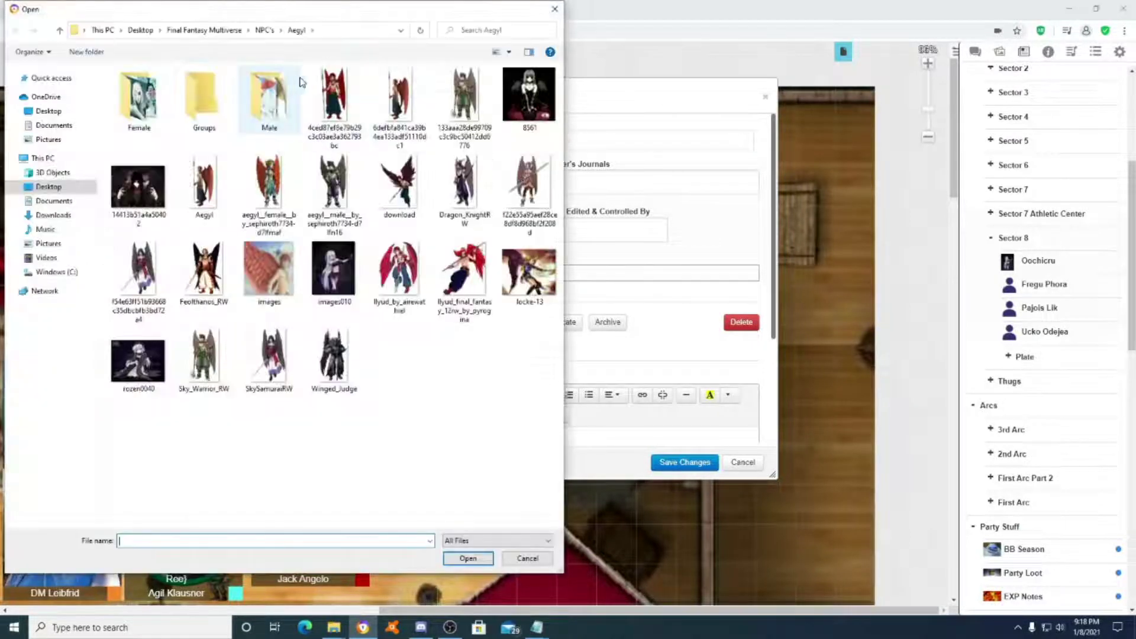
pyautogui.click(264, 30)
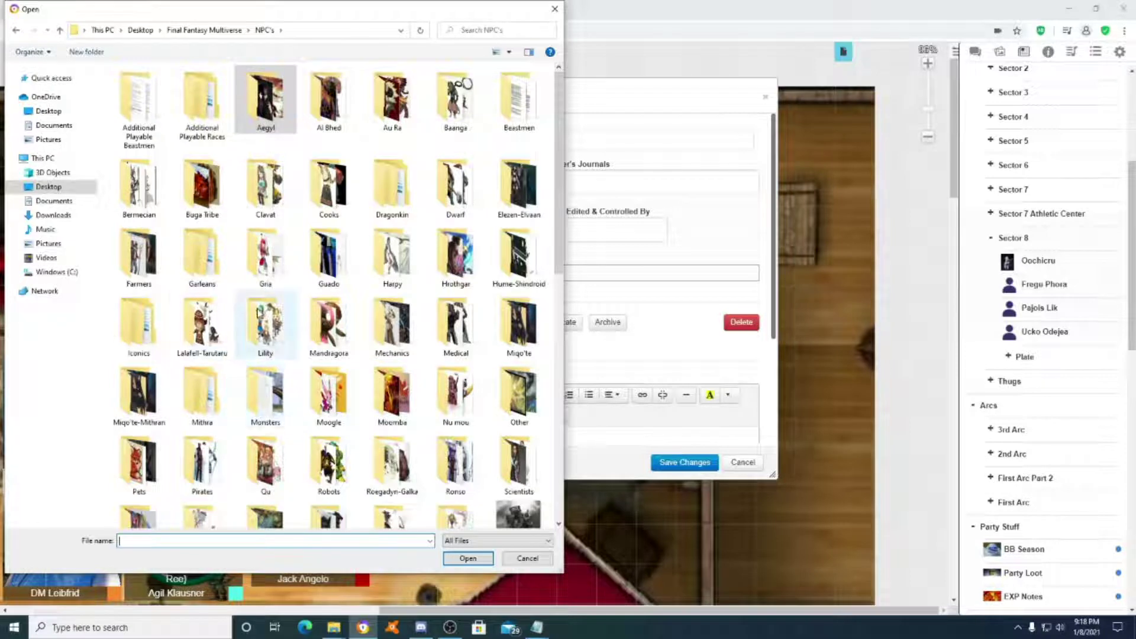
pyautogui.click(220, 323)
pyautogui.doubleClick(220, 334)
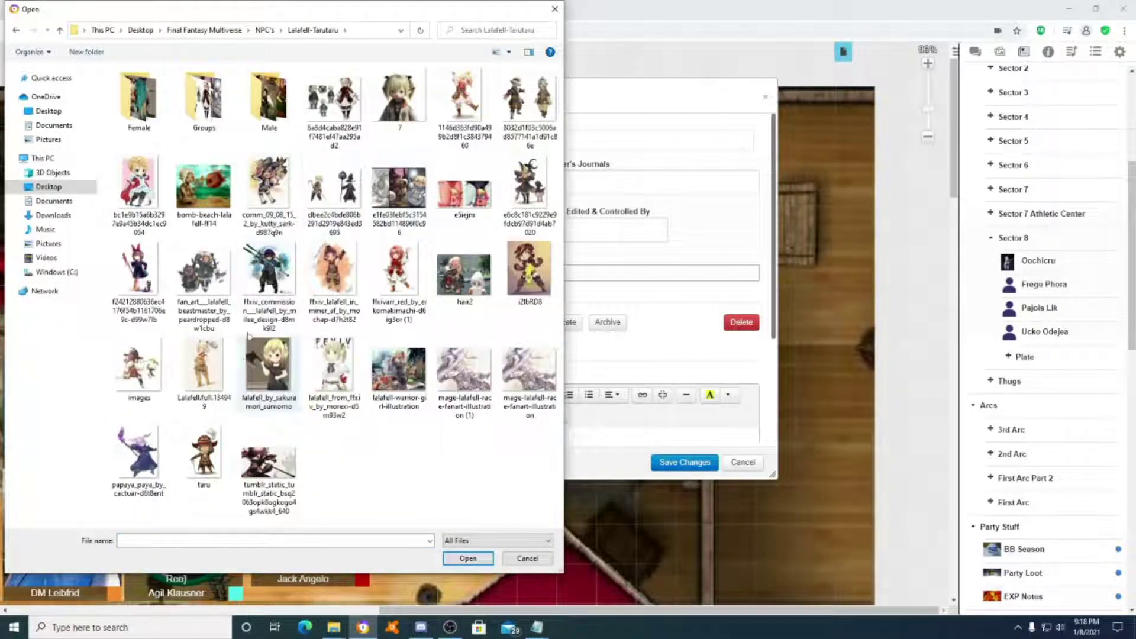
pyautogui.doubleClick(399, 95)
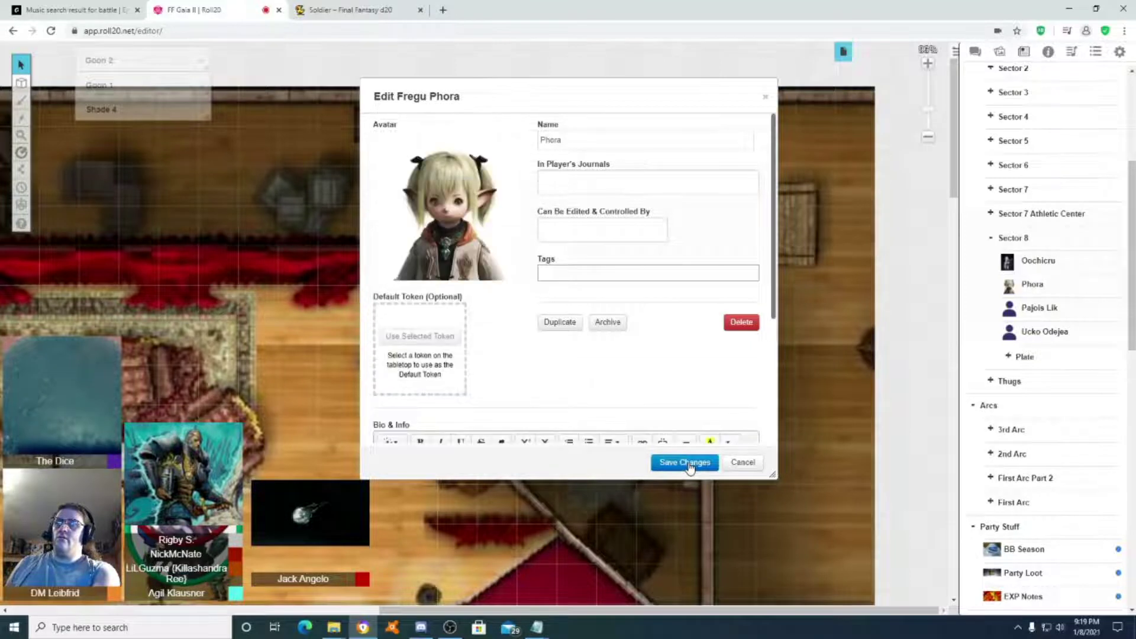
pyautogui.click(688, 464)
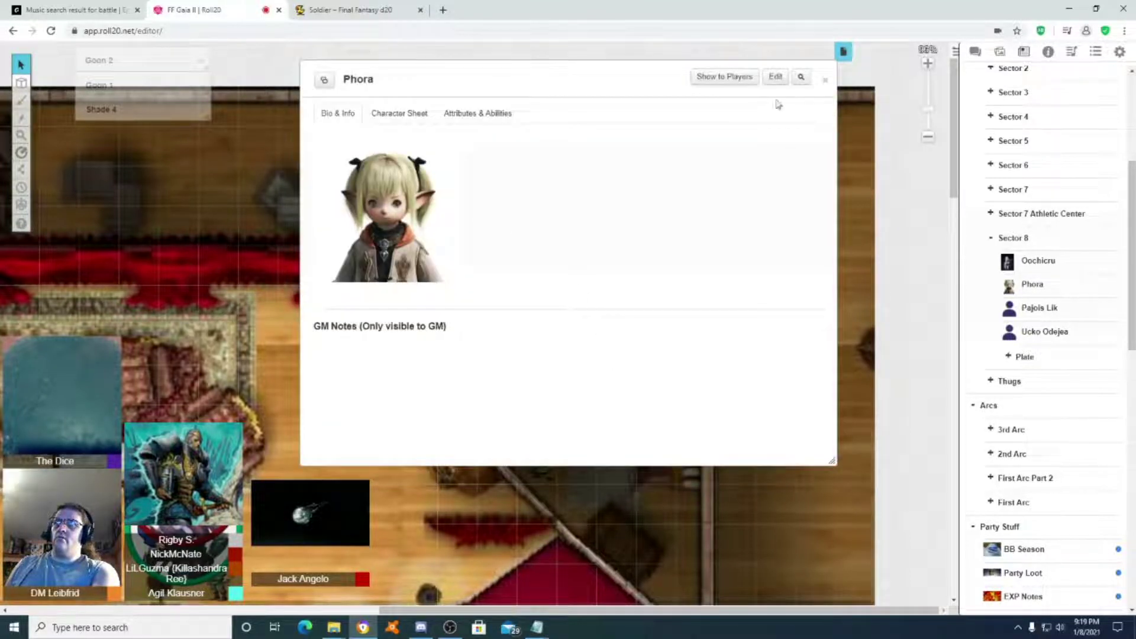
pyautogui.click(821, 73)
# Place Phora's token on the map beside the caged Oochicru and paste a copy of the cage over it.
pyautogui.moveTo(1030, 286); pyautogui.dragTo(669, 168)
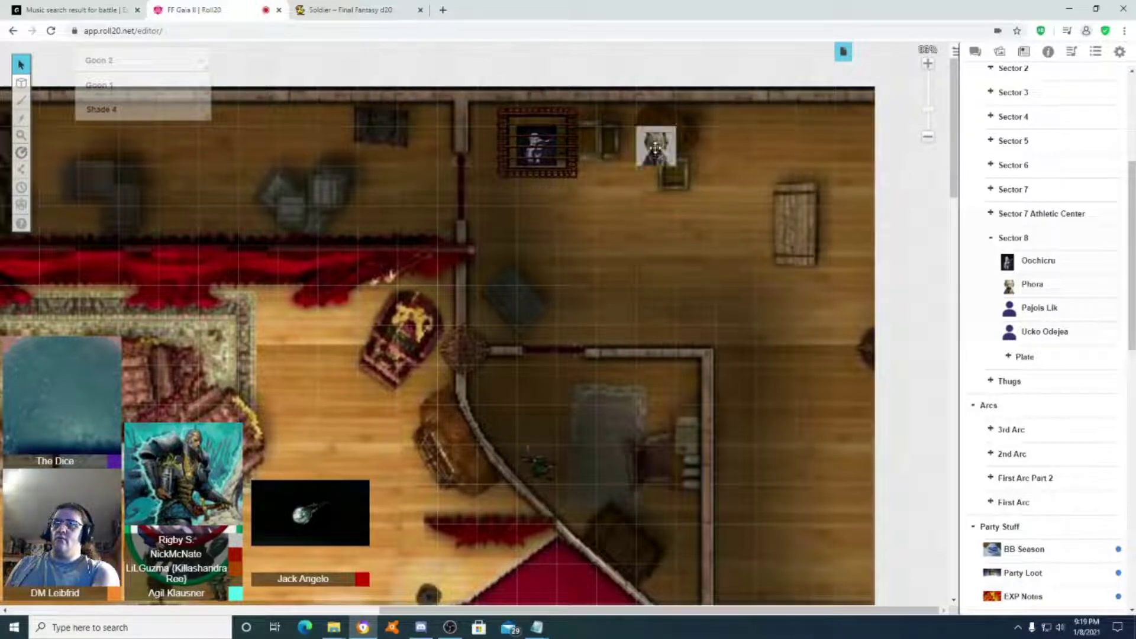
pyautogui.rightClick(704, 173)
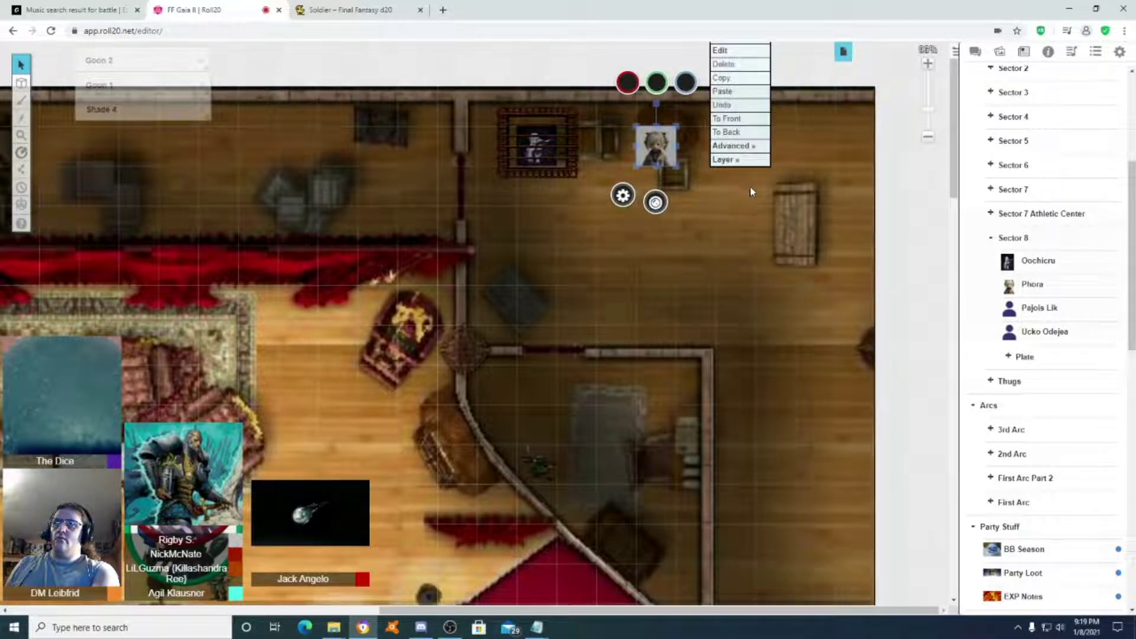
pyautogui.click(734, 97)
pyautogui.moveTo(730, 183); pyautogui.dragTo(659, 158)
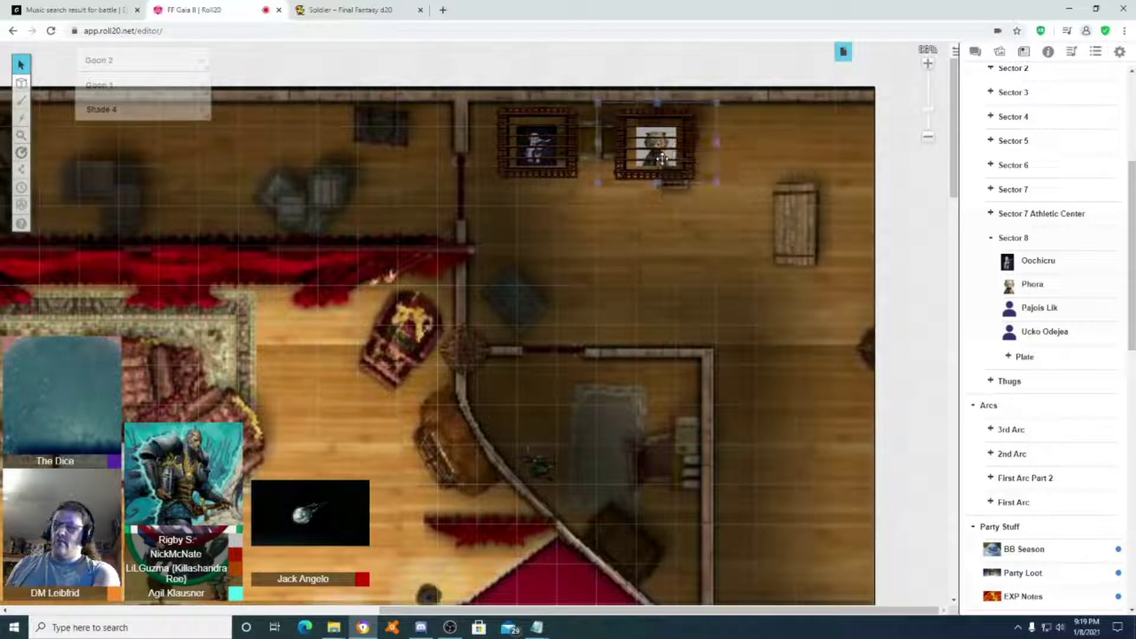
# Shorten the Pajois Lik character's name to Pajois.
pyautogui.moveTo(1032, 260); pyautogui.dragTo(1031, 308)
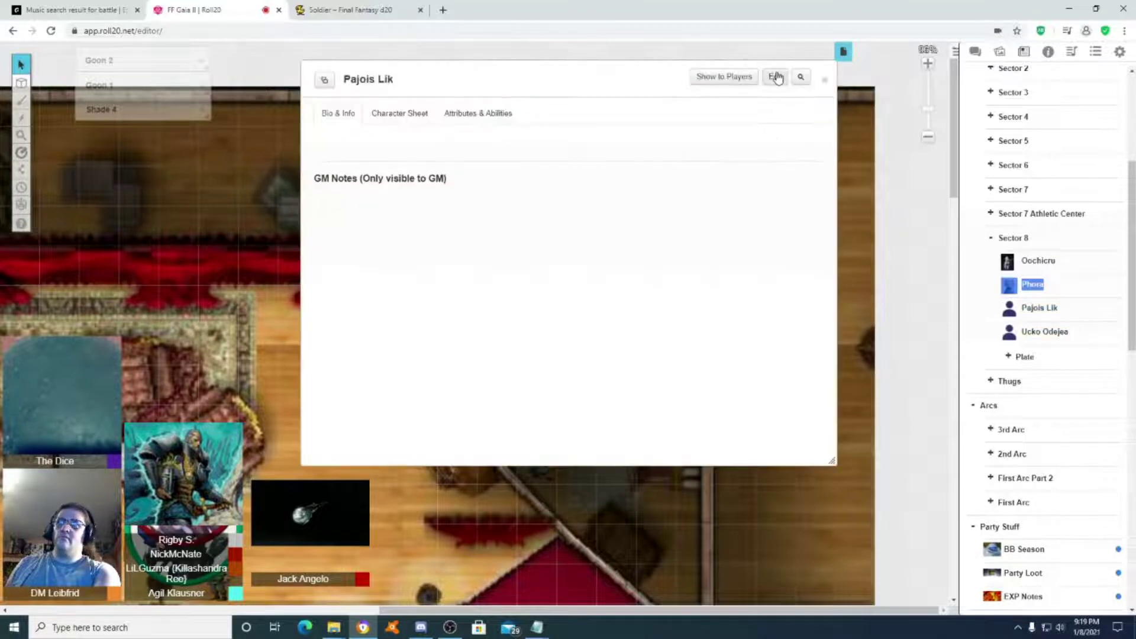
pyautogui.click(776, 77)
pyautogui.click(578, 140)
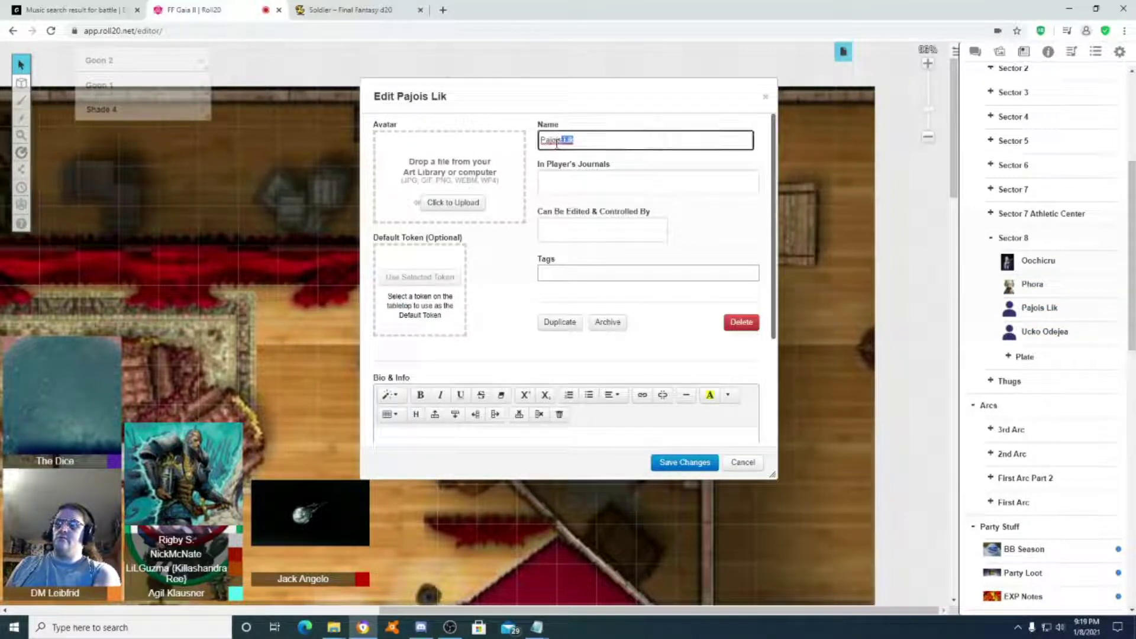
pyautogui.press('BackSpace')
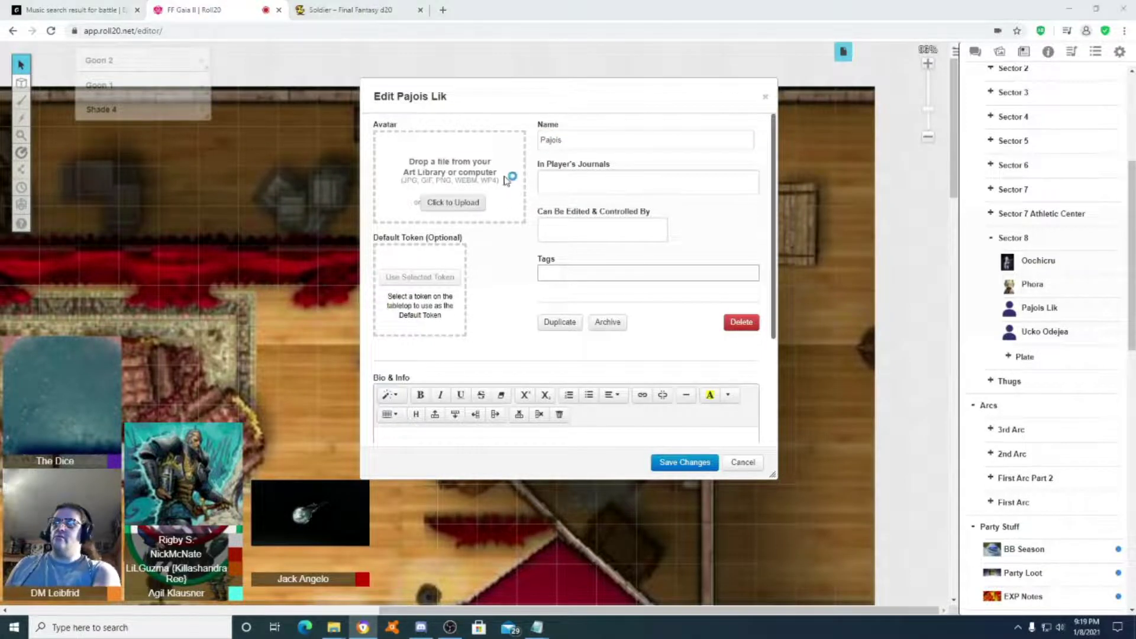
# Upload the white-and-blue winged image from the NPC's Harpy folder as Pajois's avatar, save the character and close its sheet.
pyautogui.click(471, 203)
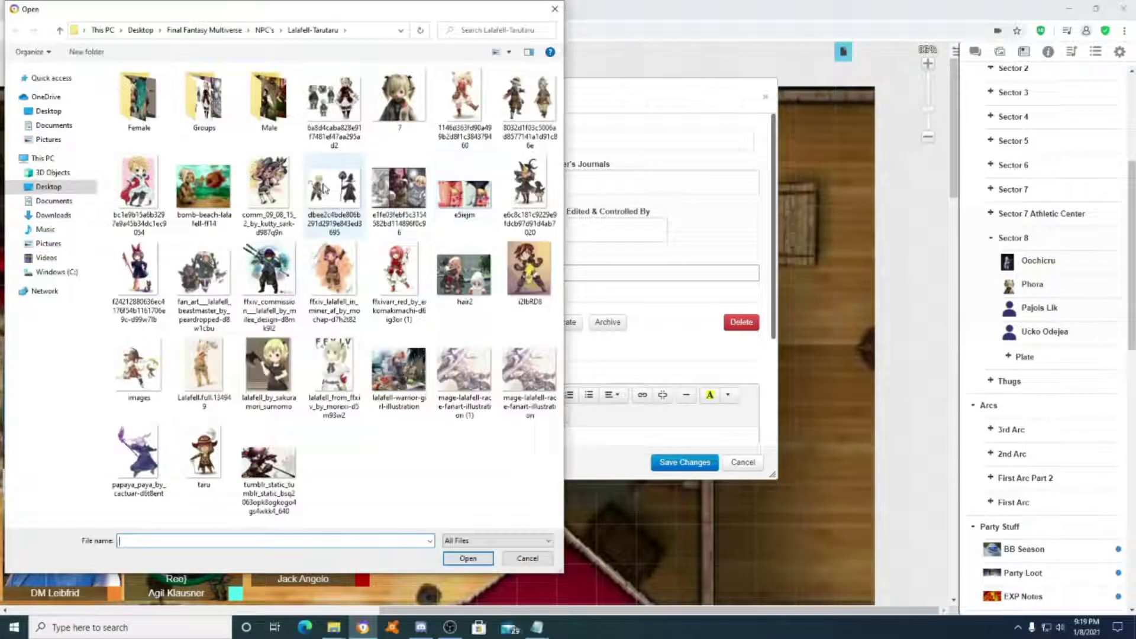
pyautogui.click(151, 107)
pyautogui.press('Return')
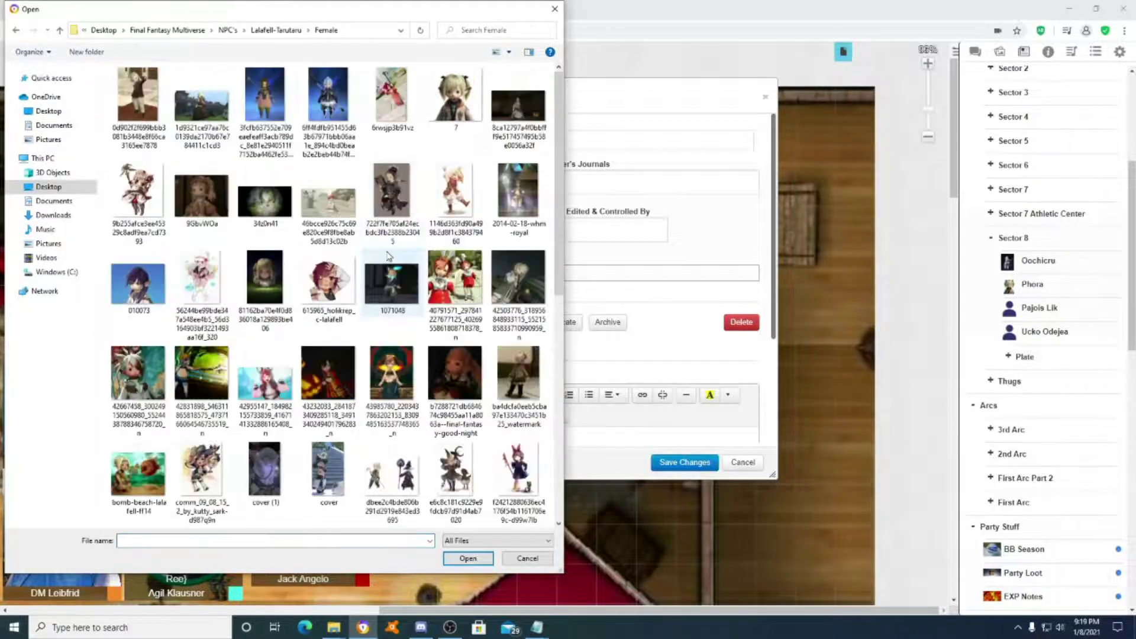
pyautogui.click(228, 30)
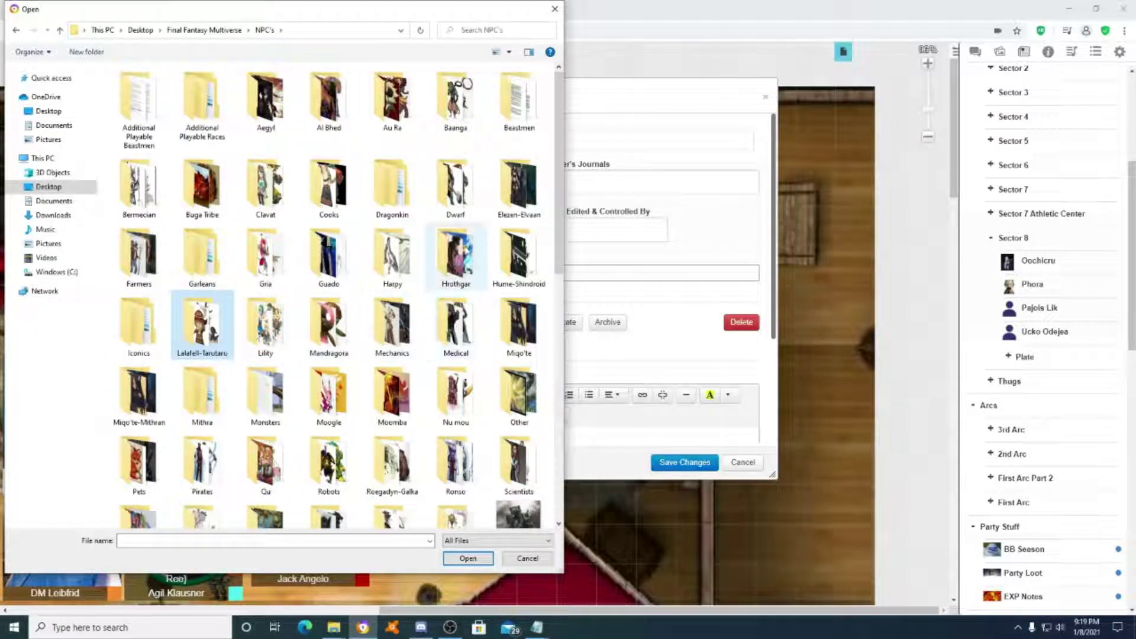
pyautogui.click(383, 265)
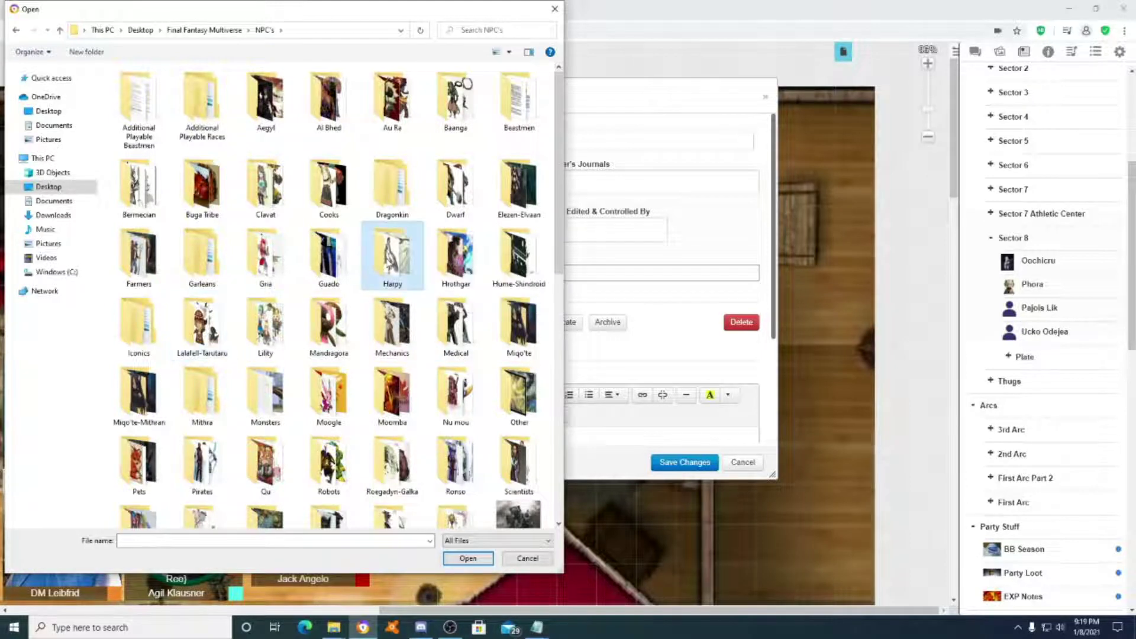
pyautogui.doubleClick(383, 265)
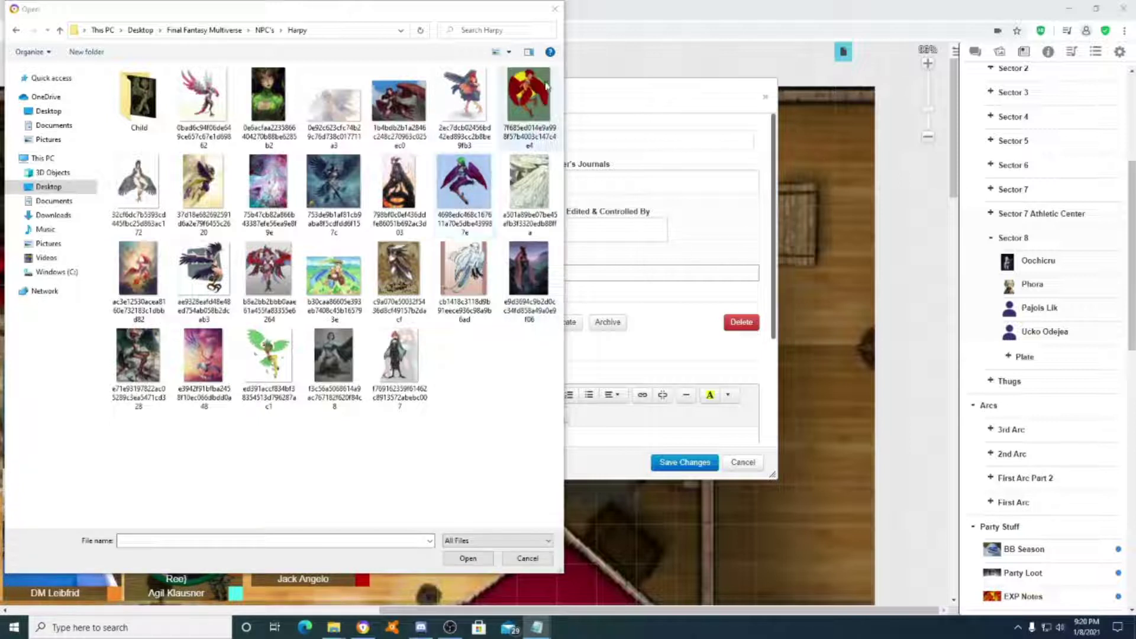
pyautogui.doubleClick(476, 276)
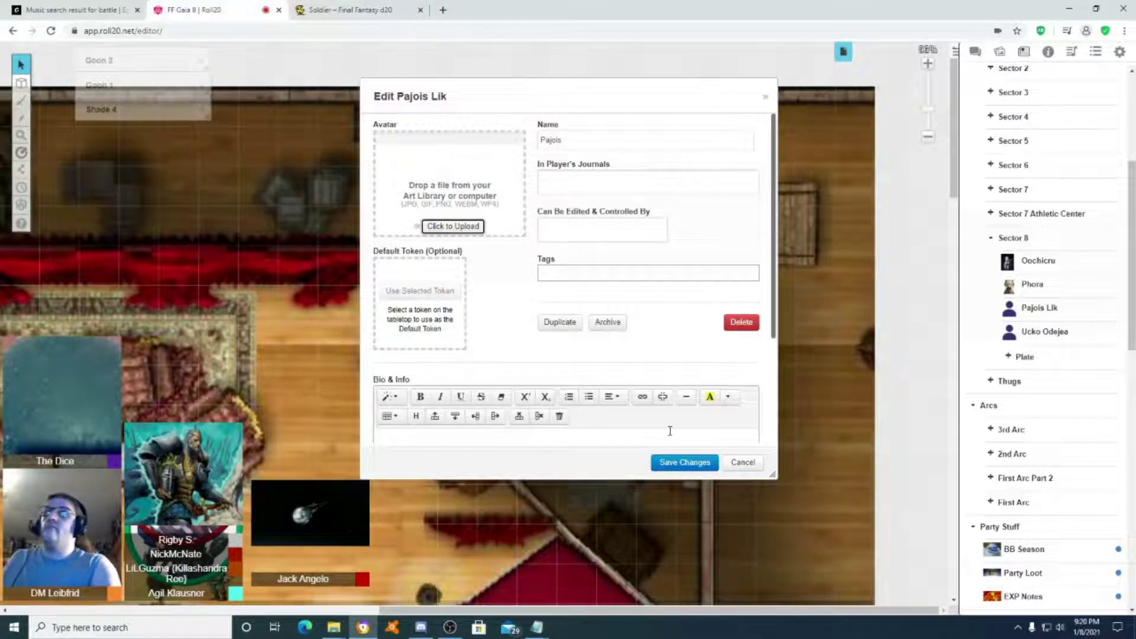
pyautogui.click(704, 468)
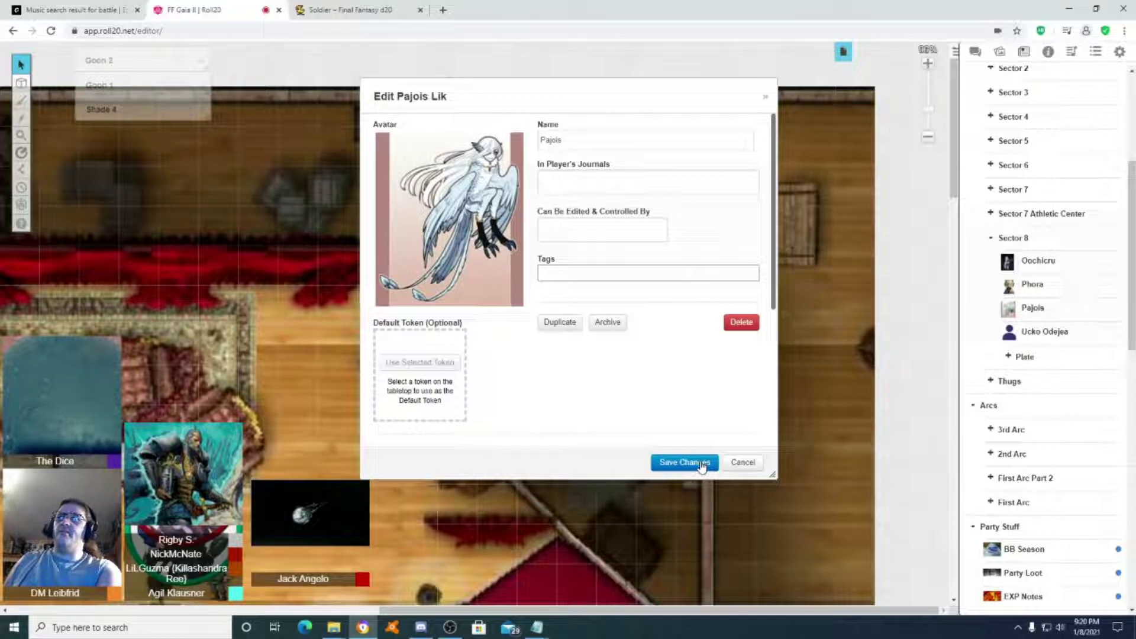
pyautogui.click(702, 466)
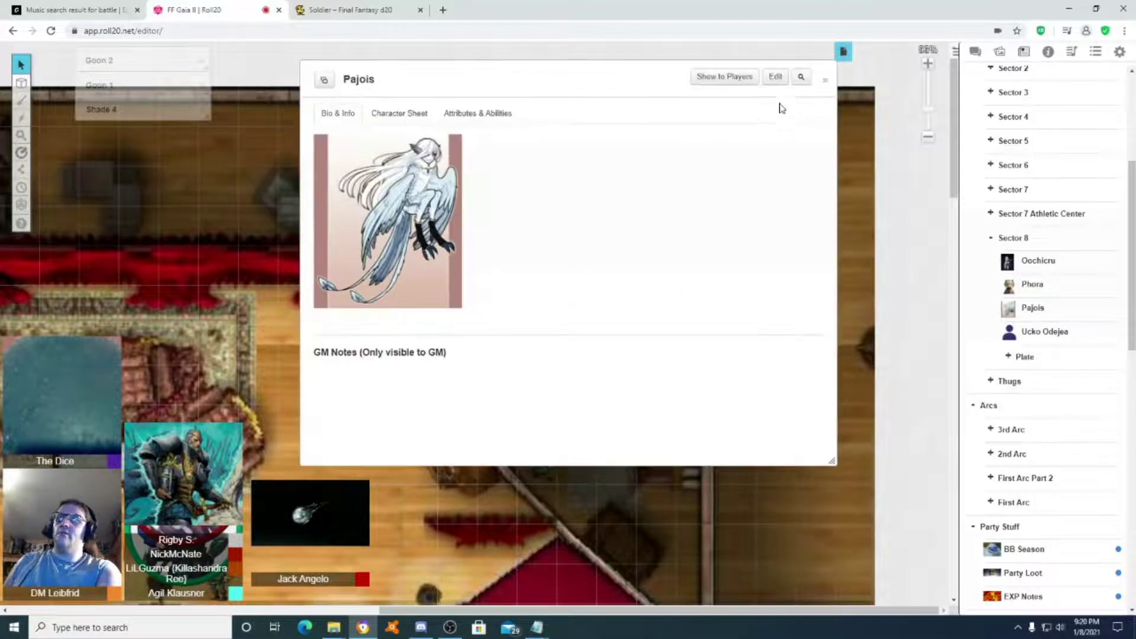
pyautogui.click(825, 80)
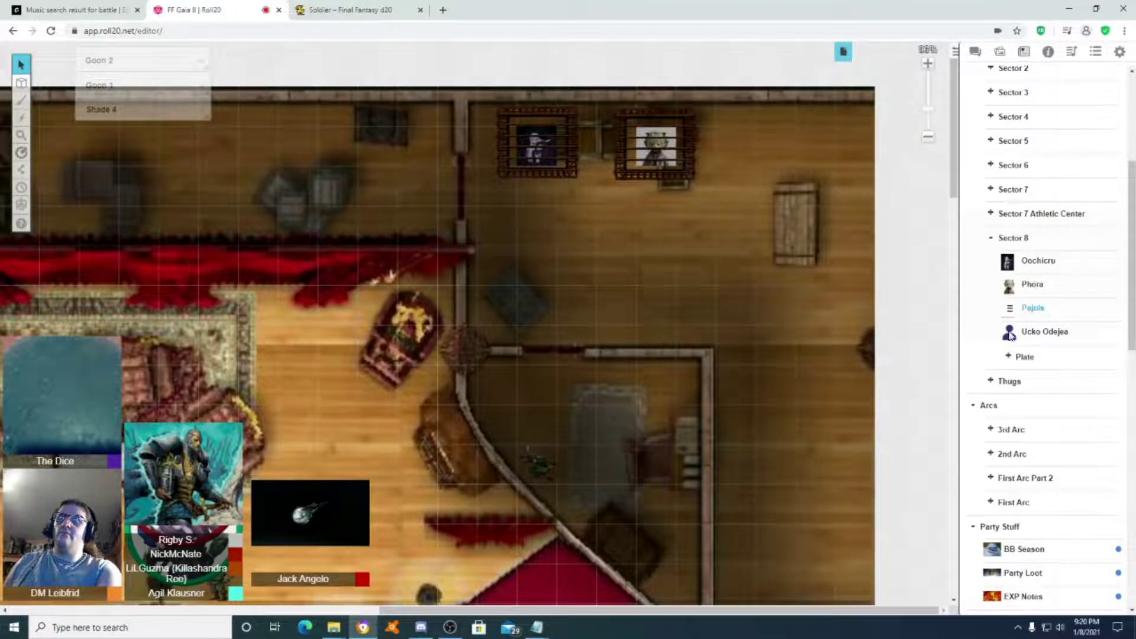
# Place Pajois's token on the map beyond the caged Phora and paste a copy of the cage over it.
pyautogui.moveTo(1010, 335); pyautogui.dragTo(773, 154)
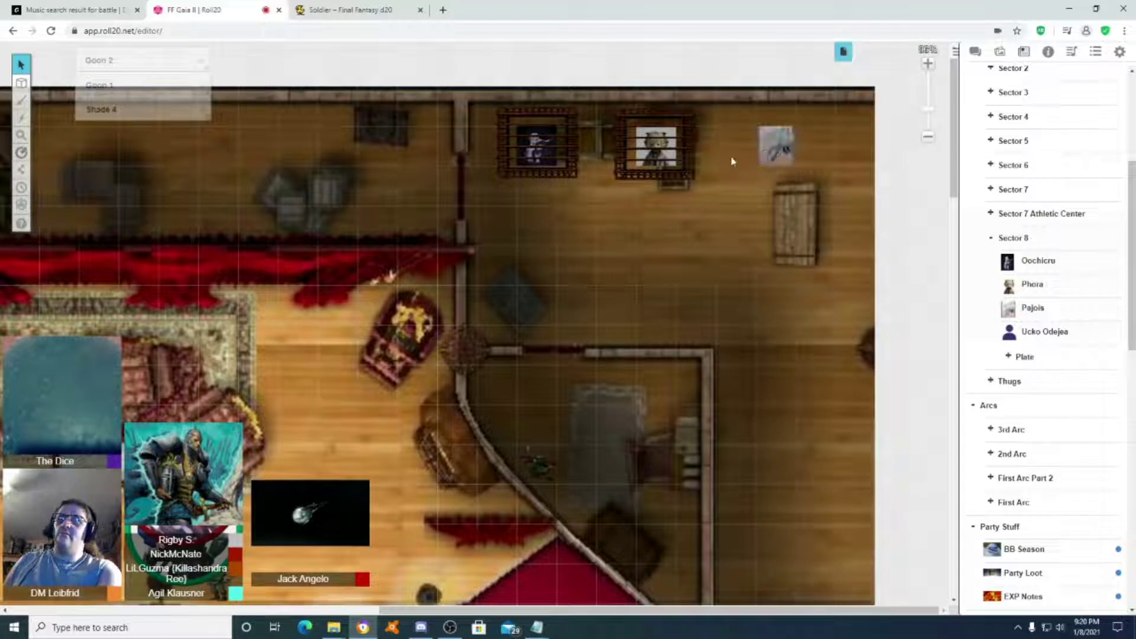
pyautogui.rightClick(770, 151)
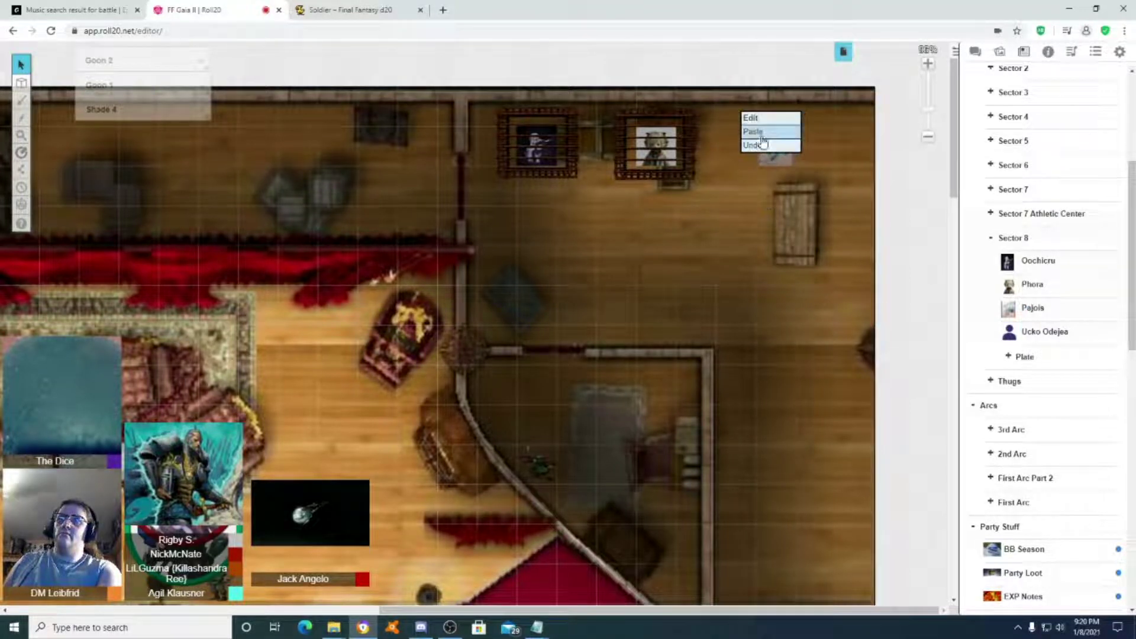
pyautogui.click(762, 134)
pyautogui.moveTo(747, 150); pyautogui.dragTo(793, 150)
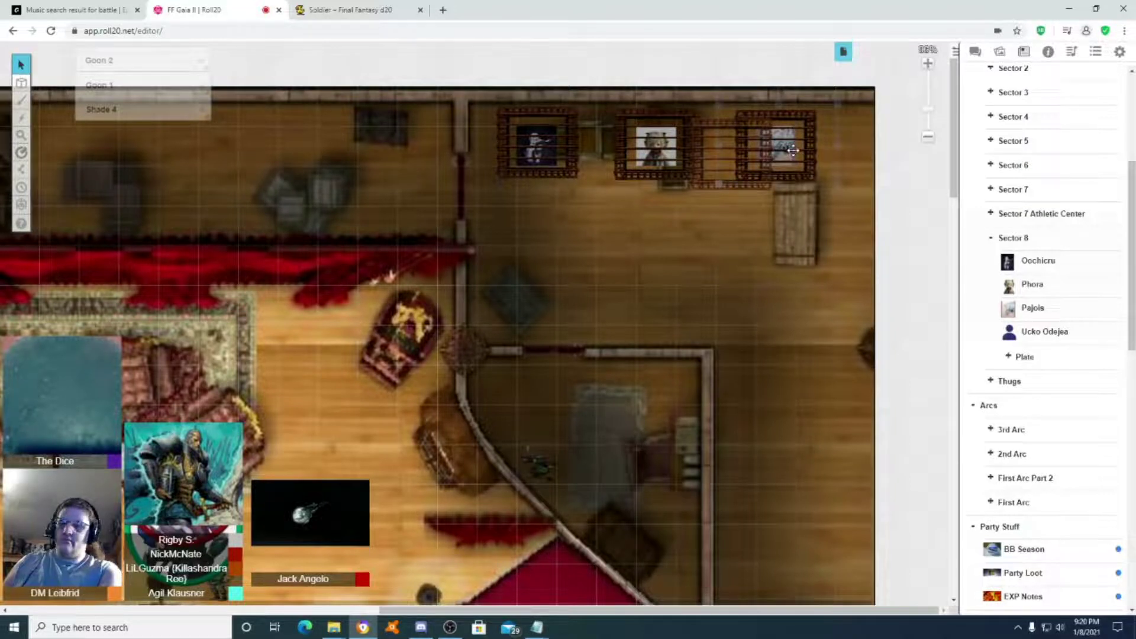
pyautogui.click(843, 246)
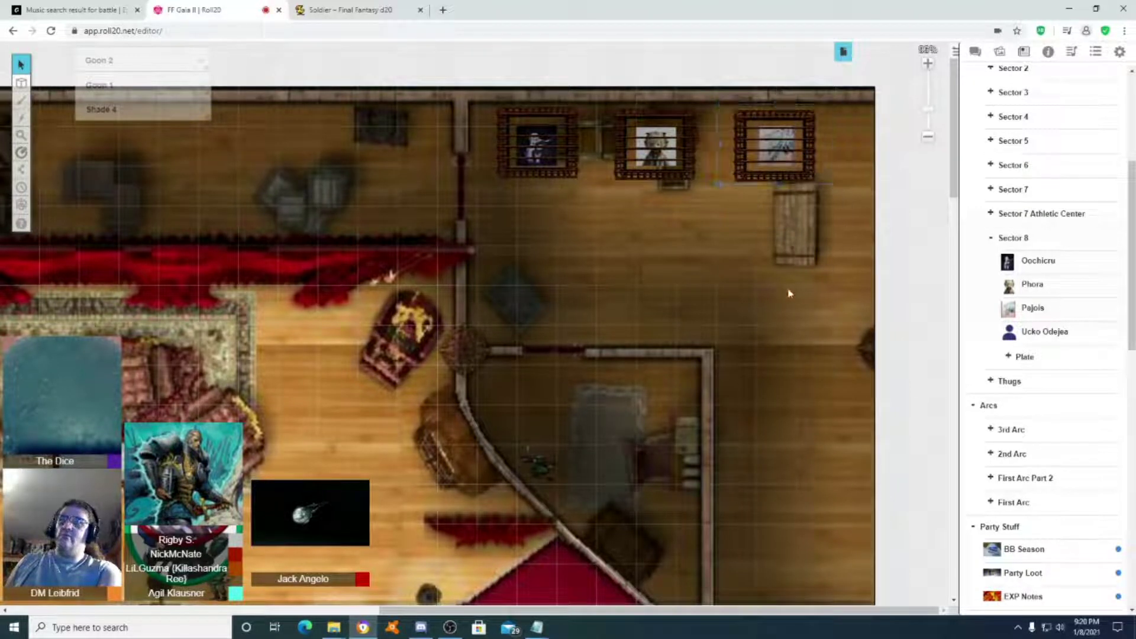
# Rename the Ucko Odejea character to Ucko'Odejea.
pyautogui.click(1045, 331)
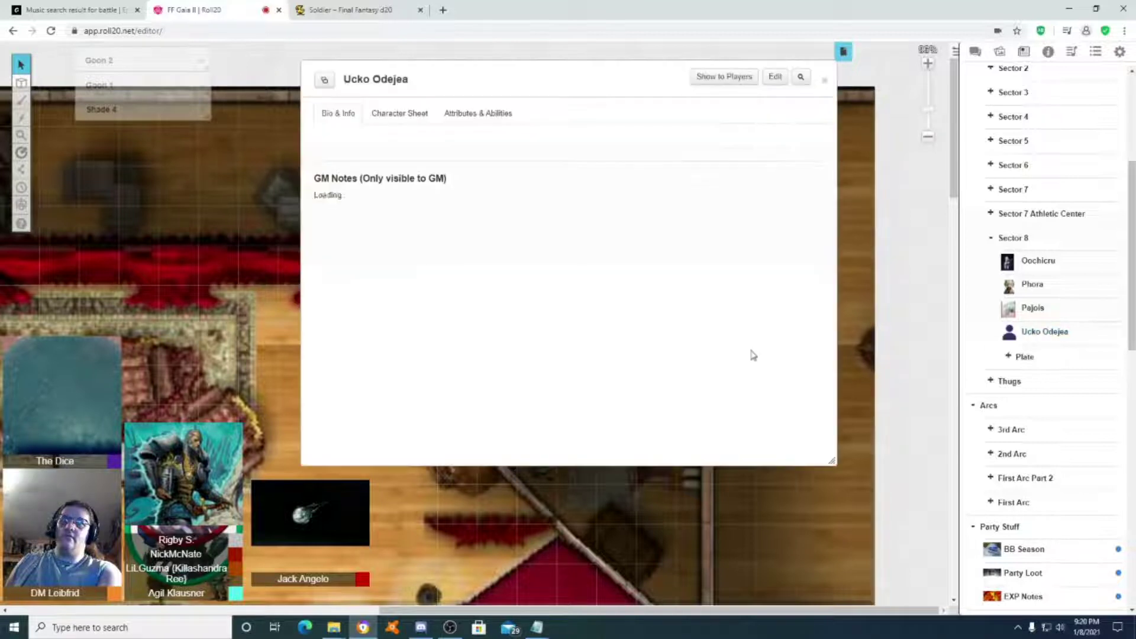
pyautogui.click(775, 77)
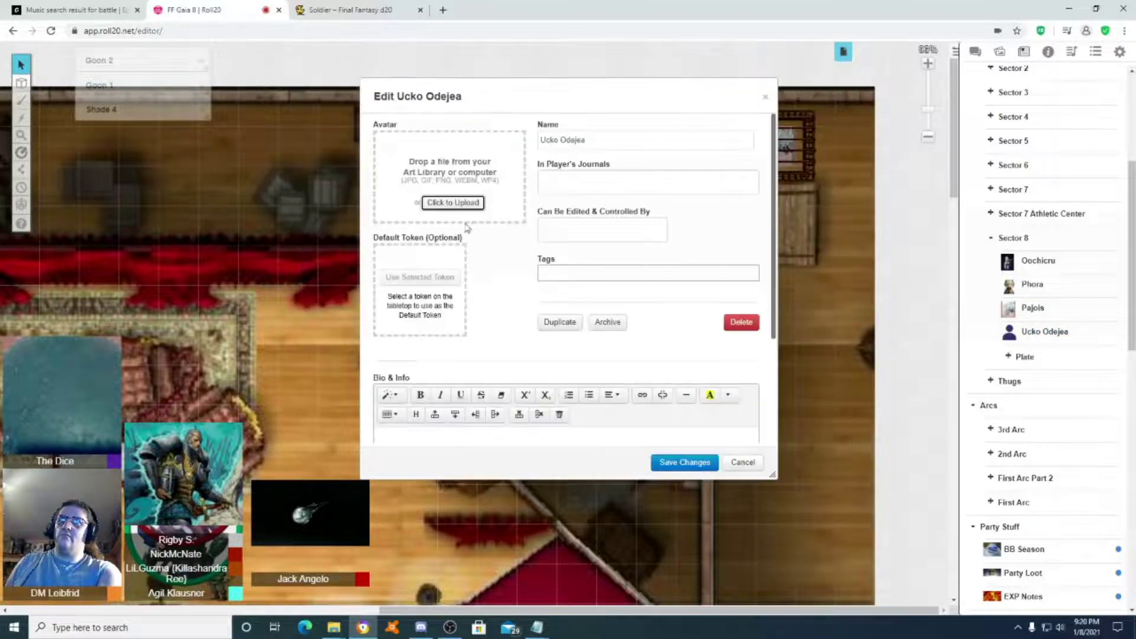
pyautogui.click(559, 140)
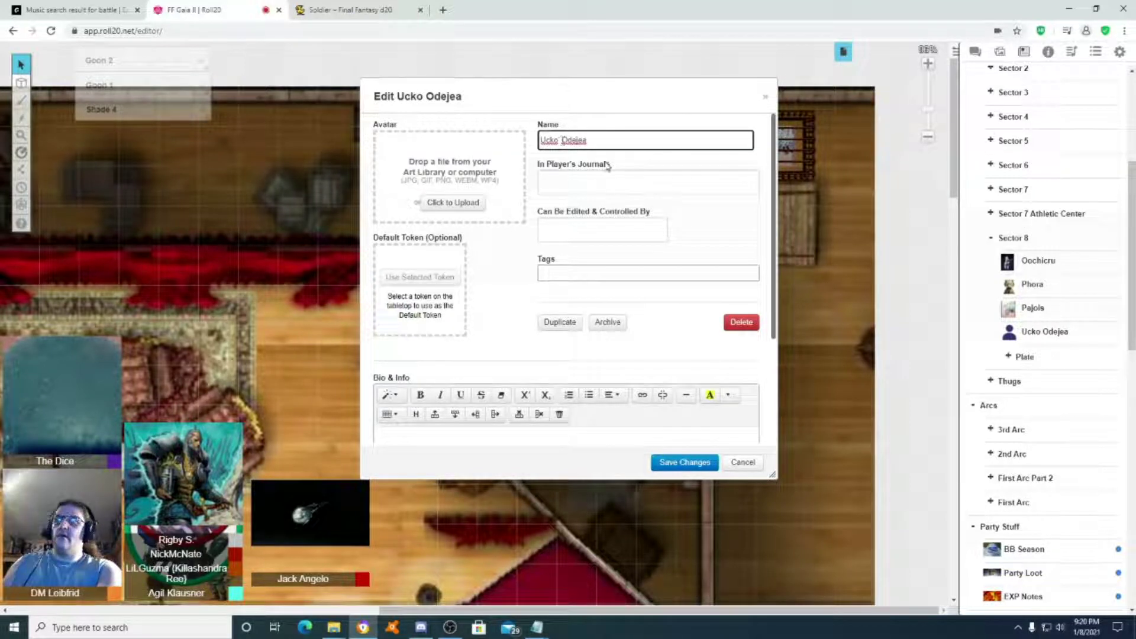
# Upload the white-haired catgirl with glasses from the Miqo'te-Mithran Female folder as Ucko'Odejea's avatar and save the character.
pyautogui.click(450, 207)
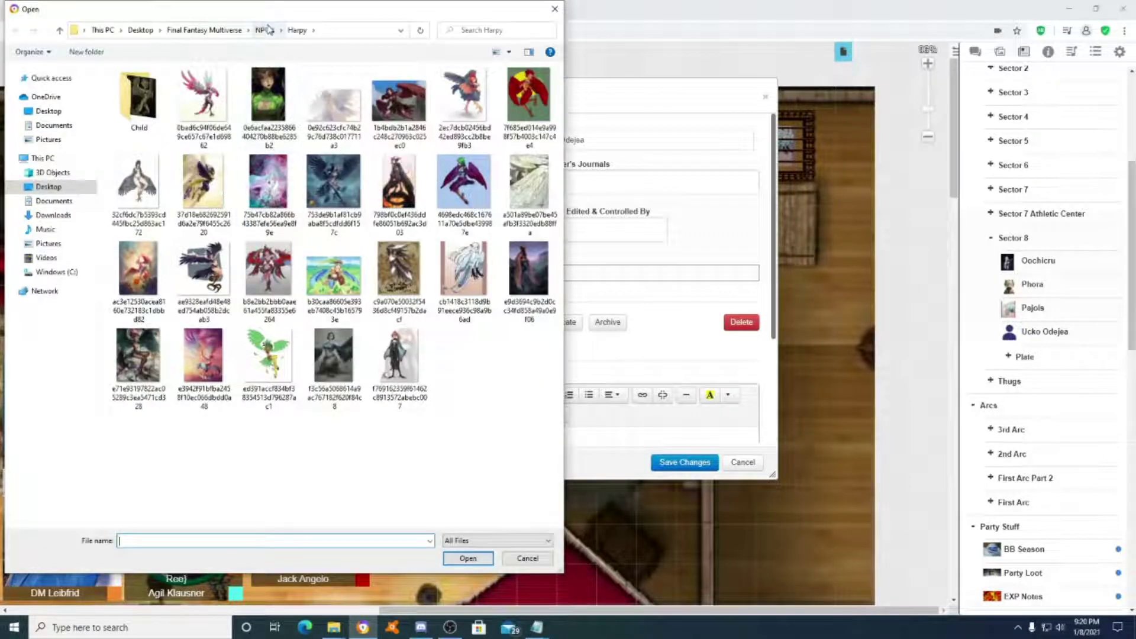
pyautogui.click(264, 29)
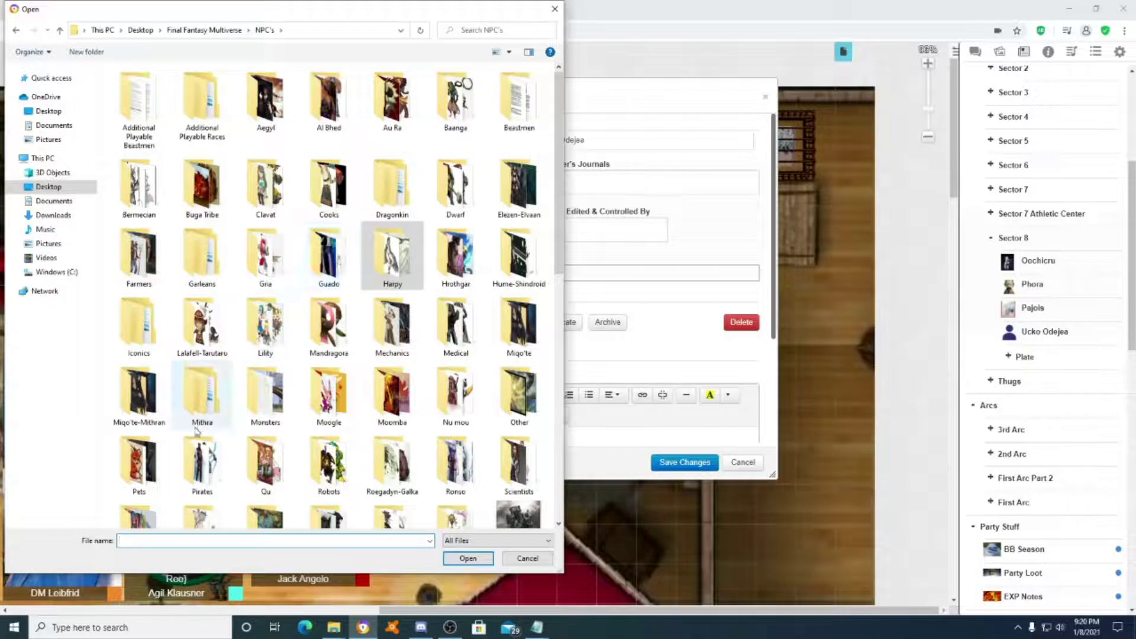
pyautogui.doubleClick(138, 398)
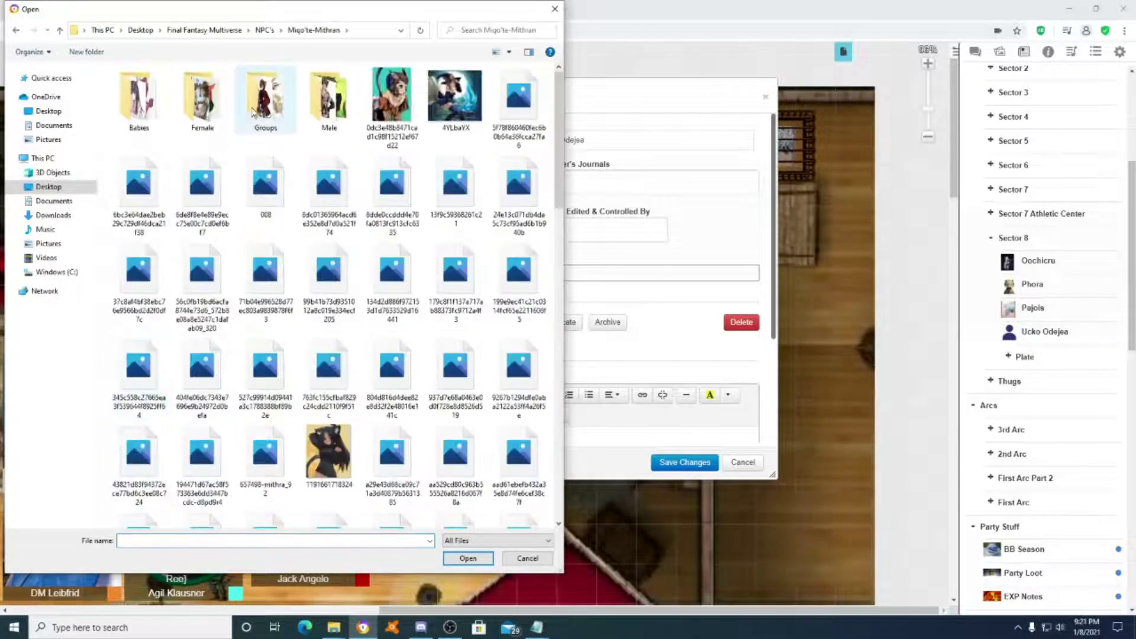
pyautogui.doubleClick(201, 98)
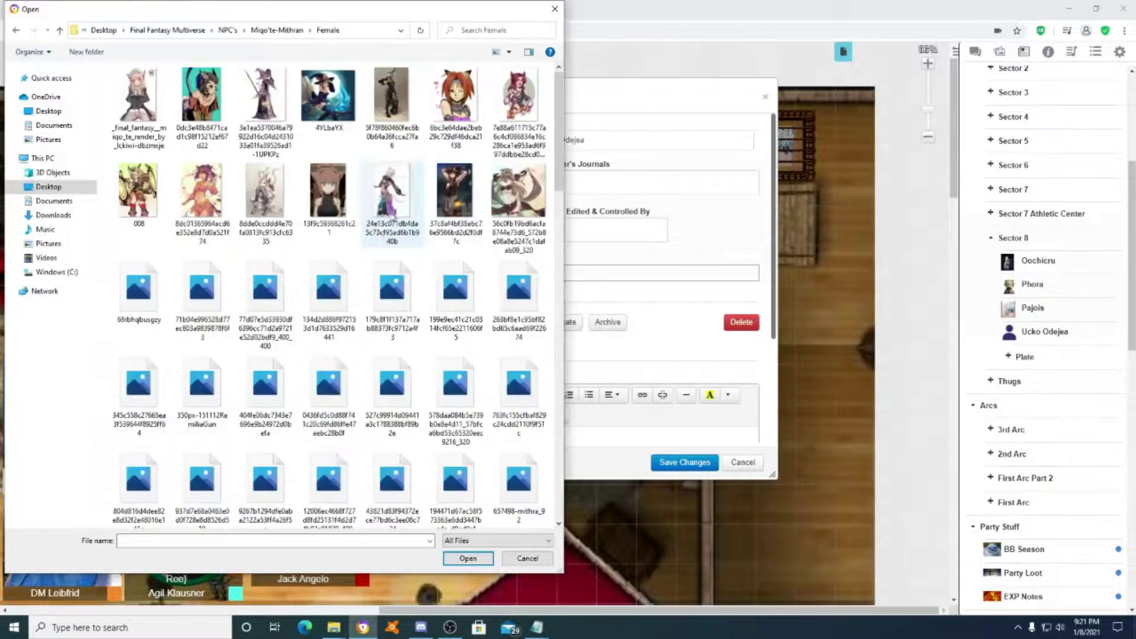
pyautogui.scroll(-3, 474, 198)
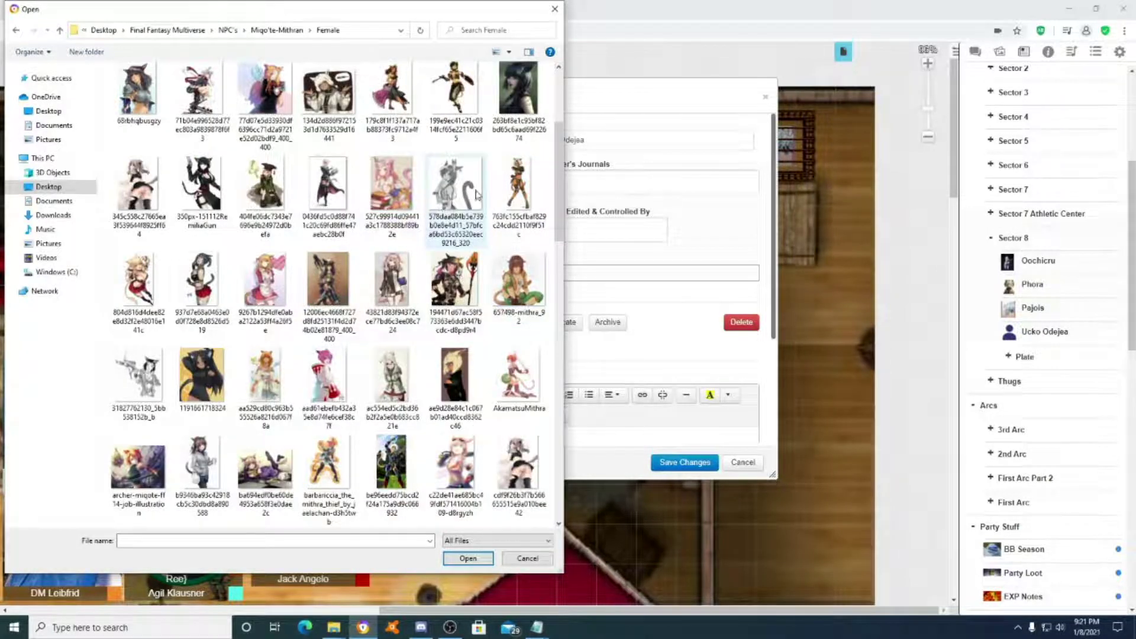
pyautogui.scroll(-3, 292, 294)
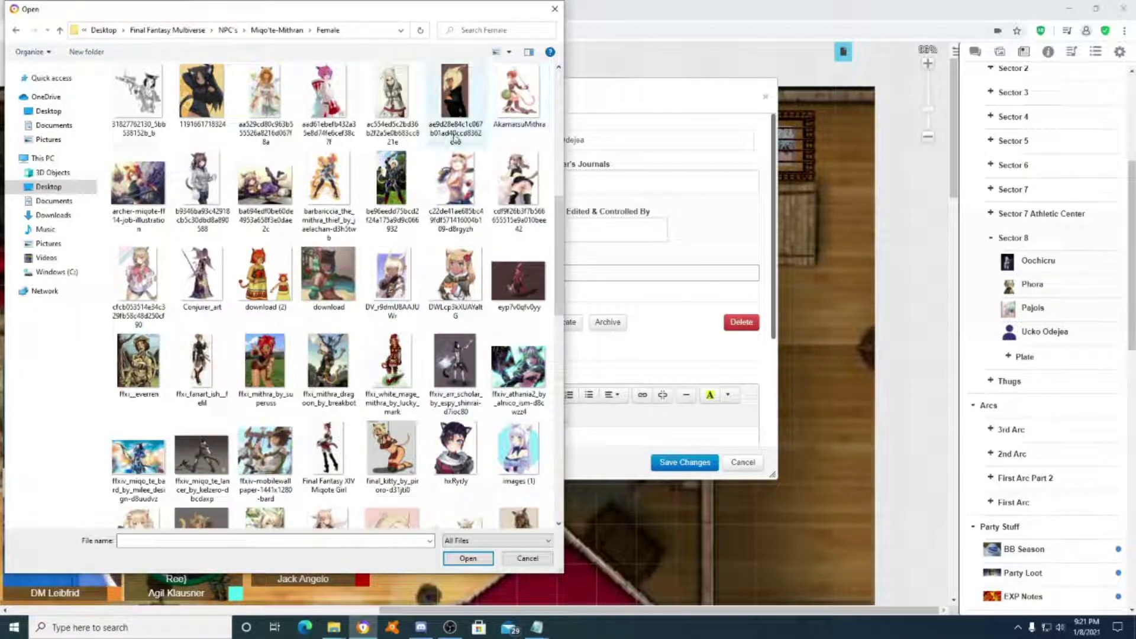
pyautogui.doubleClick(394, 113)
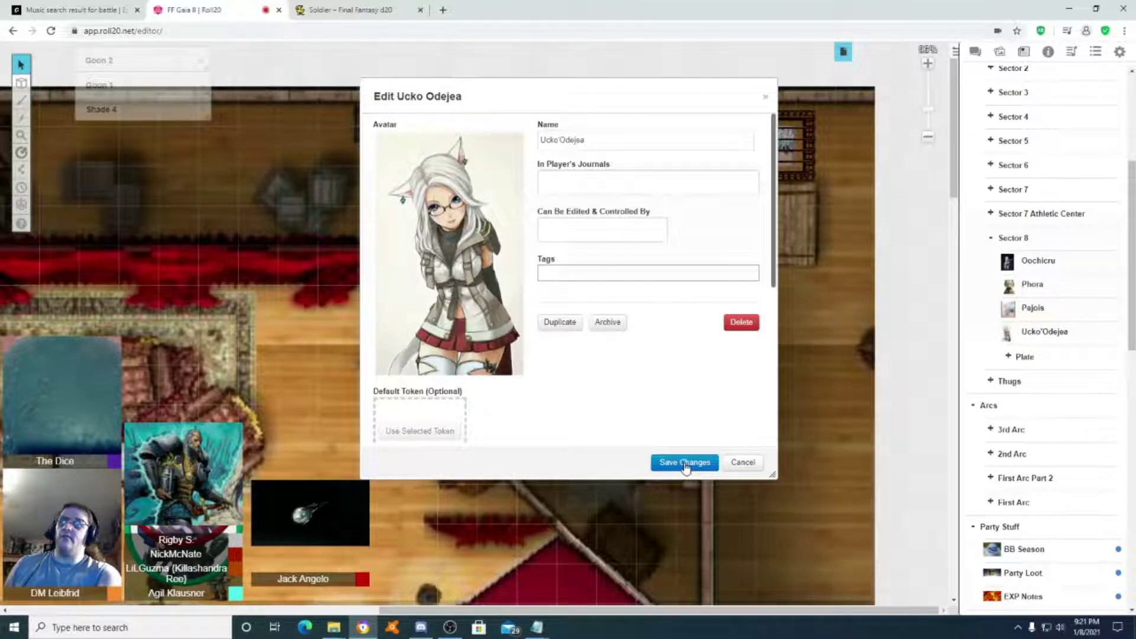
pyautogui.click(686, 463)
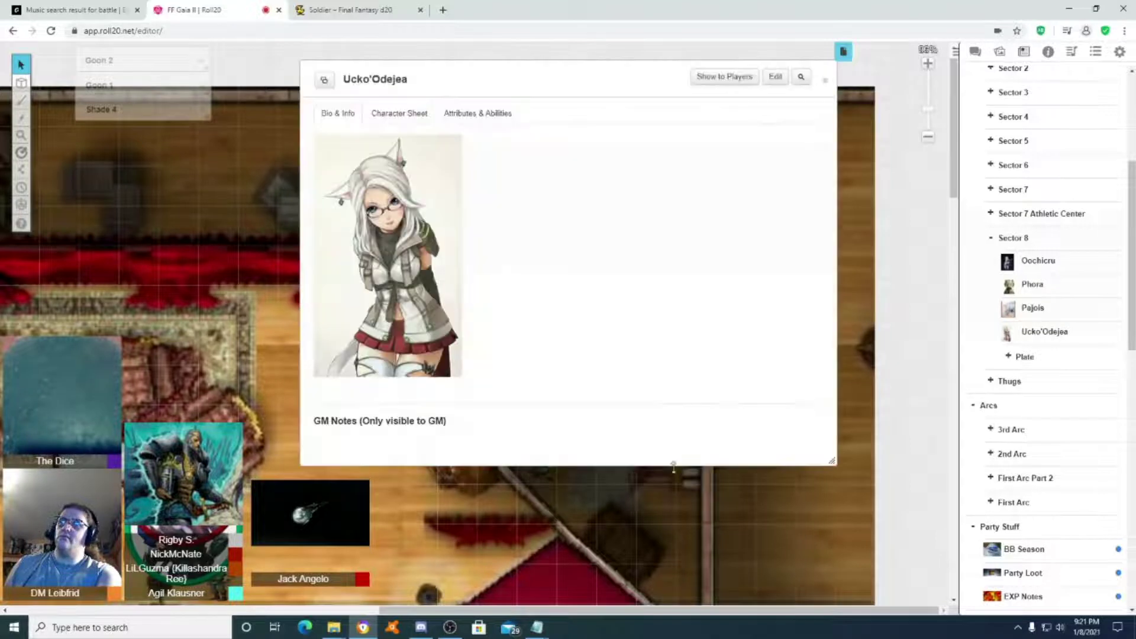
# Close Ucko'Odejea's sheet, place the character's token on the map below the caged Oochicru and paste a cage over it.
pyautogui.click(826, 79)
pyautogui.moveTo(1043, 309); pyautogui.dragTo(554, 233)
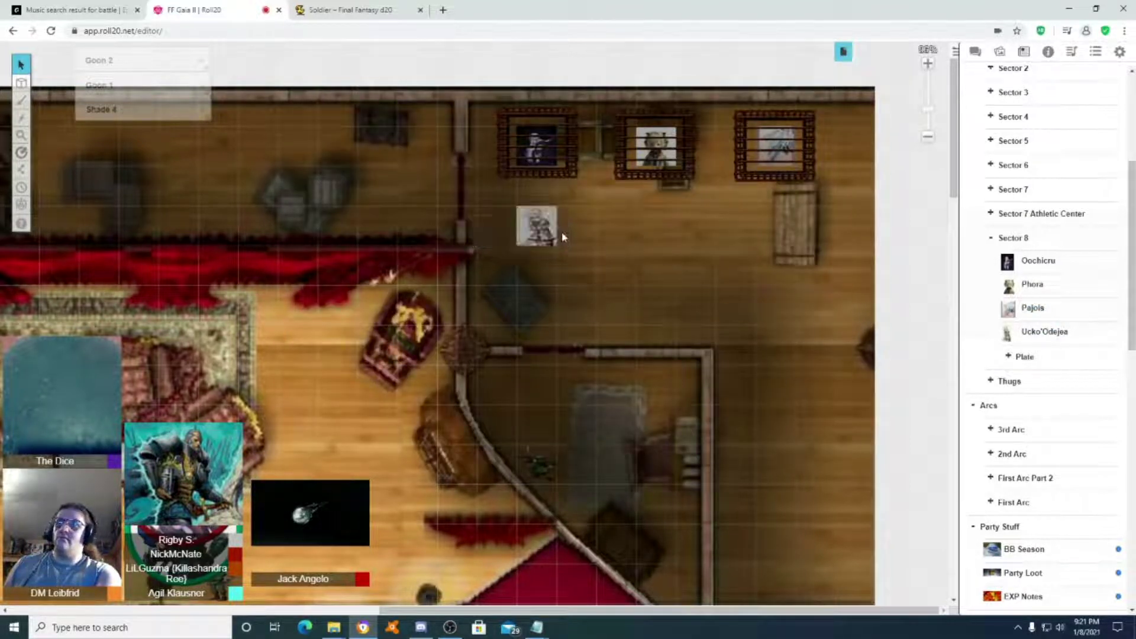
pyautogui.rightClick(612, 242)
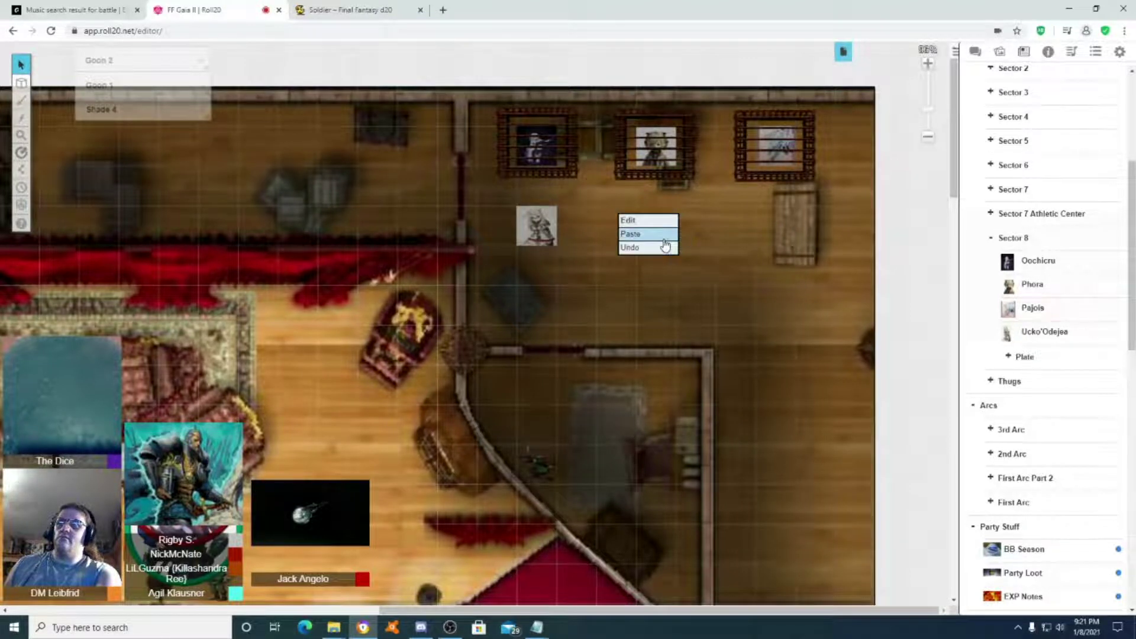
pyautogui.click(675, 235)
pyautogui.moveTo(630, 263); pyautogui.dragTo(558, 233)
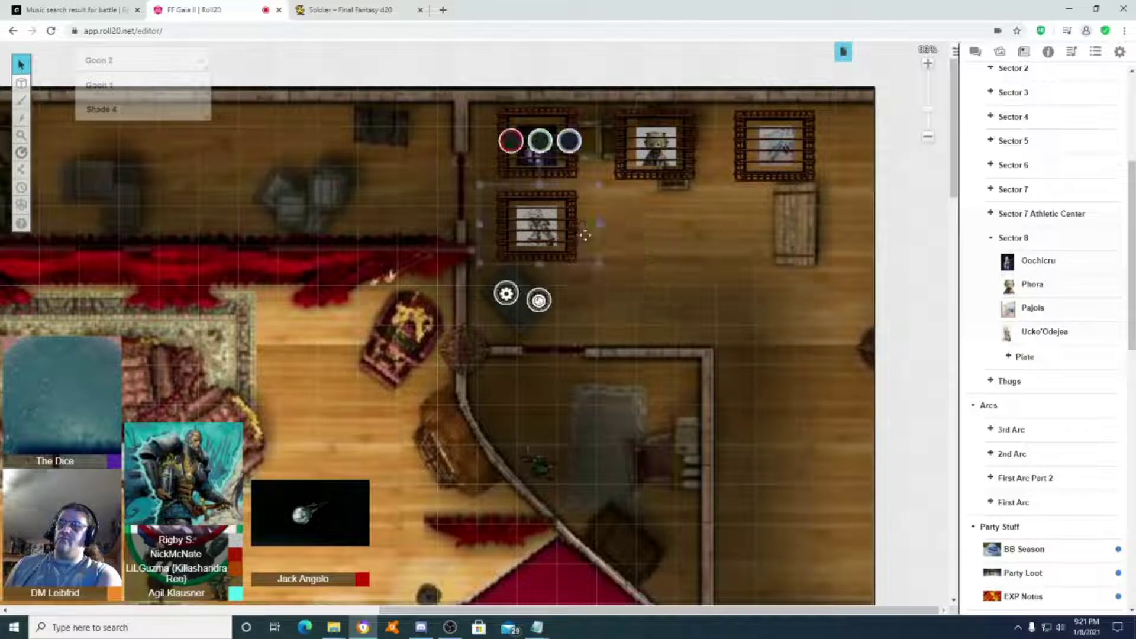
pyautogui.click(709, 241)
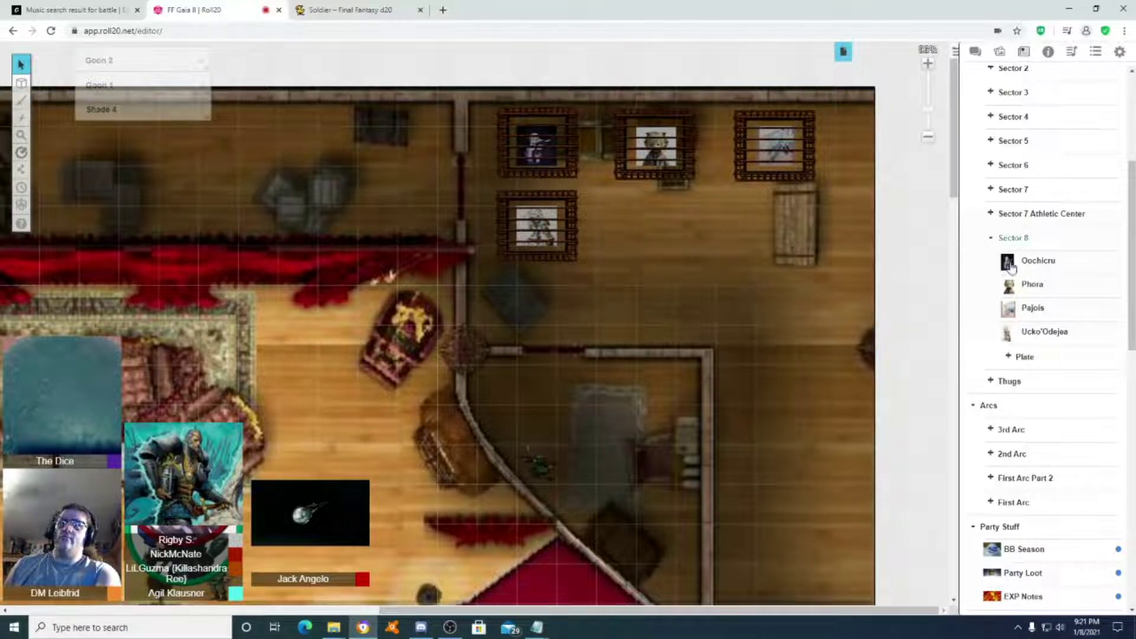
# Add a new character to the Sector 8 folder and shorten its name to Kruthuki.
pyautogui.rightClick(1014, 238)
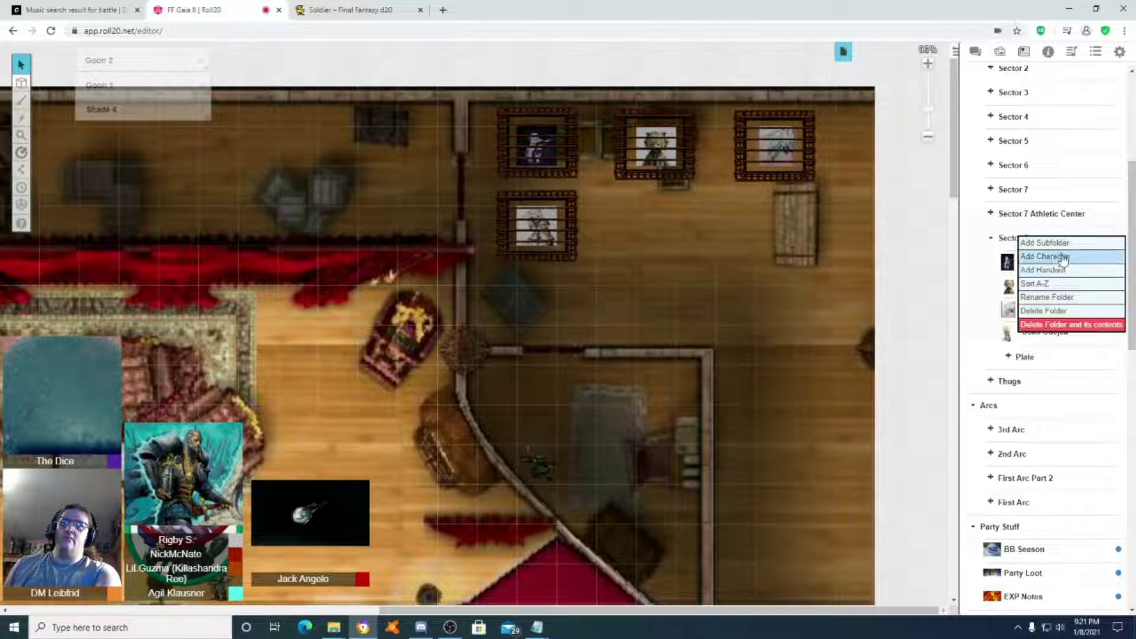
pyautogui.click(1076, 261)
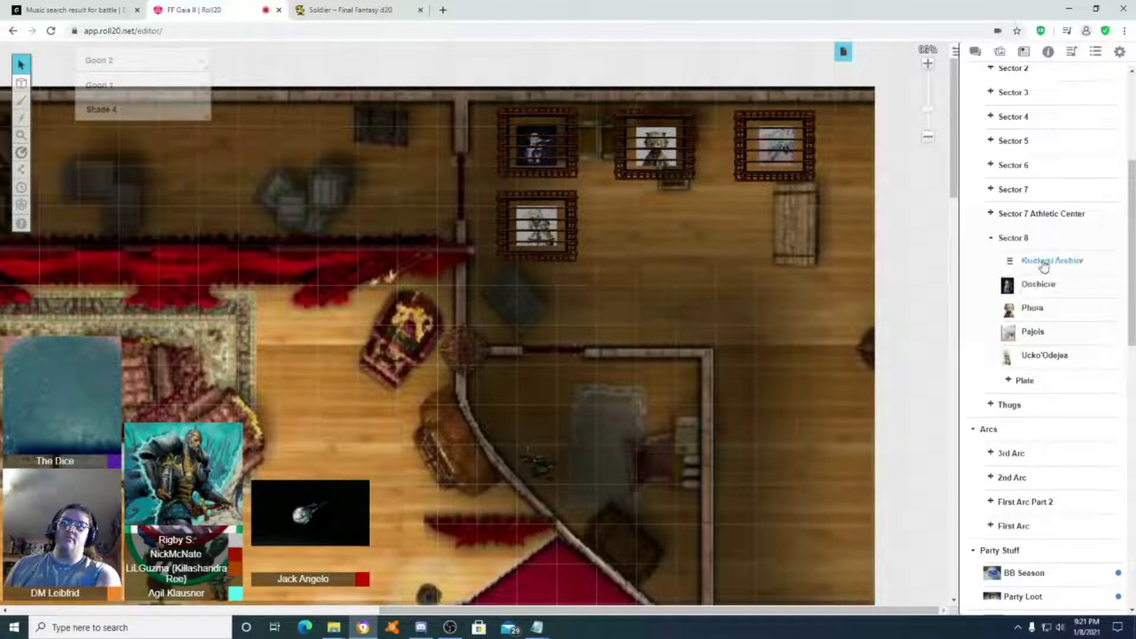
pyautogui.click(1045, 263)
pyautogui.click(774, 79)
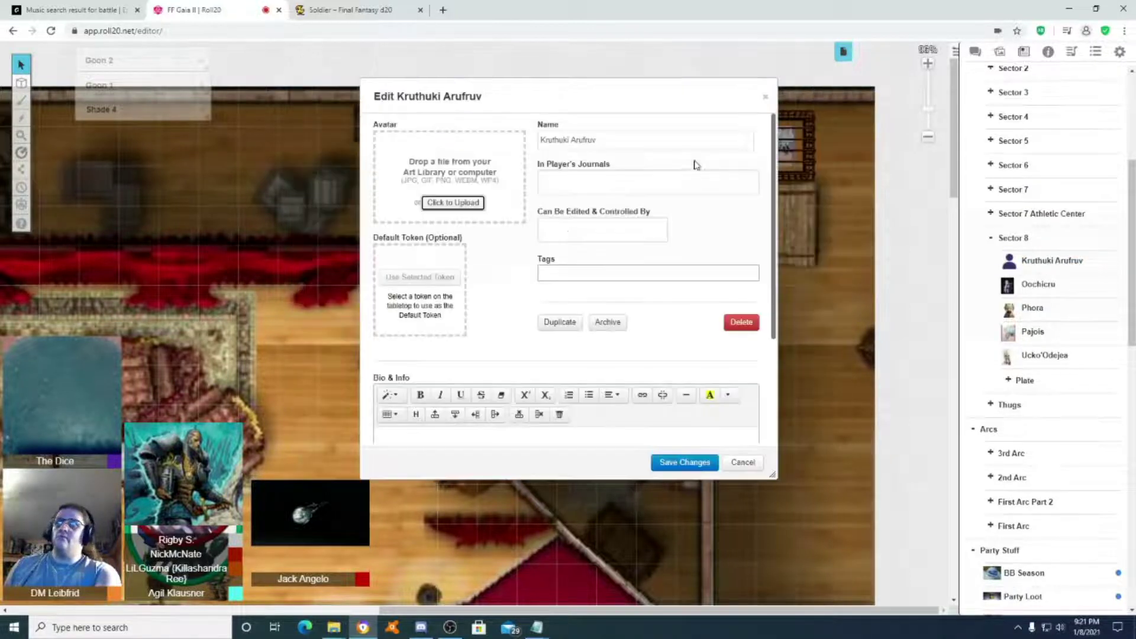
pyautogui.moveTo(569, 140); pyautogui.dragTo(672, 141)
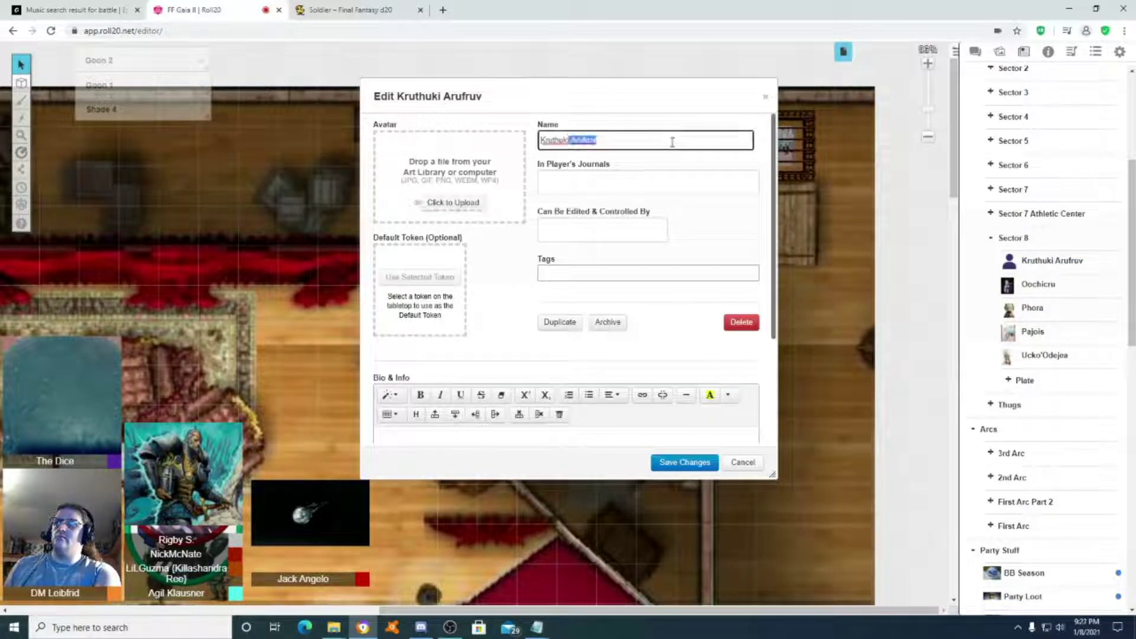
pyautogui.press('BackSpace')
# Upload the dark white-haired horned portrait from the NPC's Au Ra Male folder as Kruthuki's avatar, save the character and close its sheet.
pyautogui.click(463, 222)
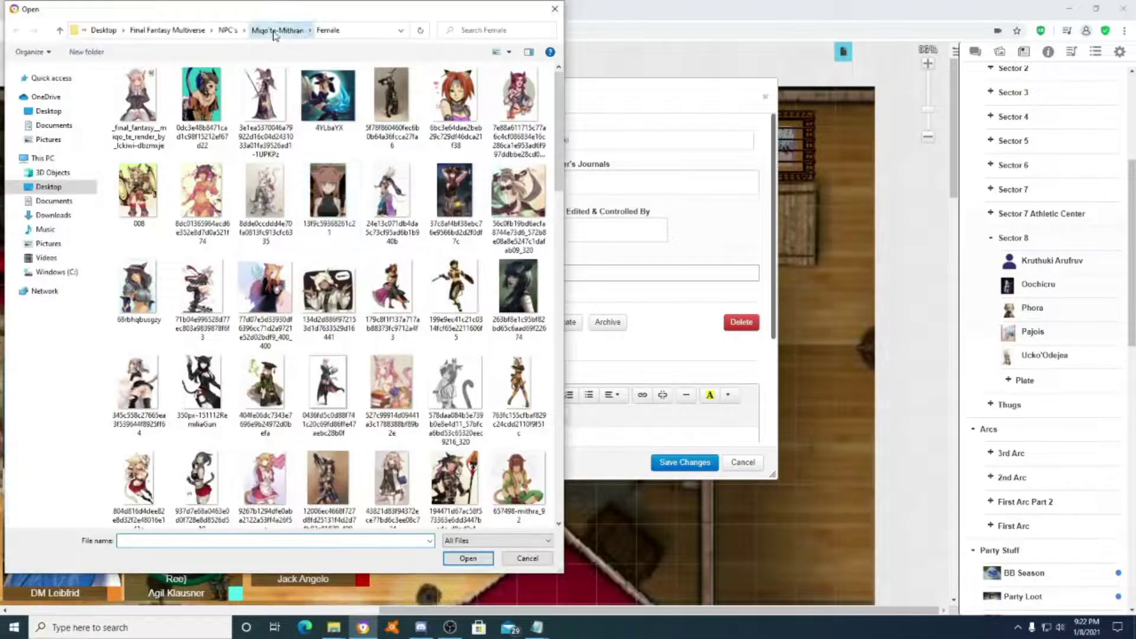
pyautogui.click(276, 33)
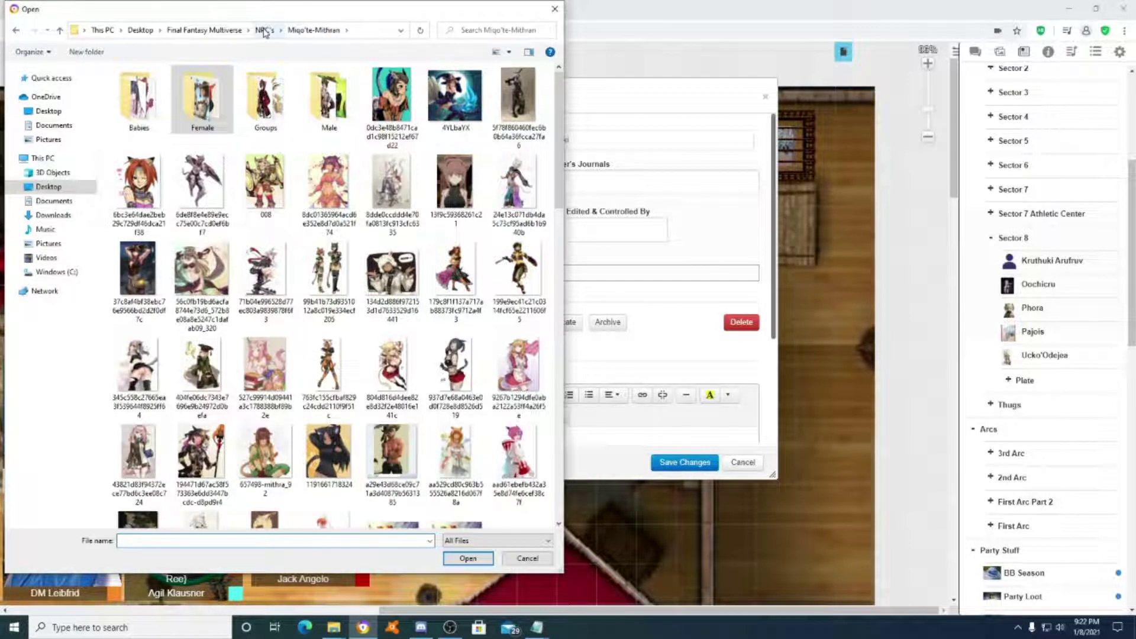
pyautogui.click(265, 30)
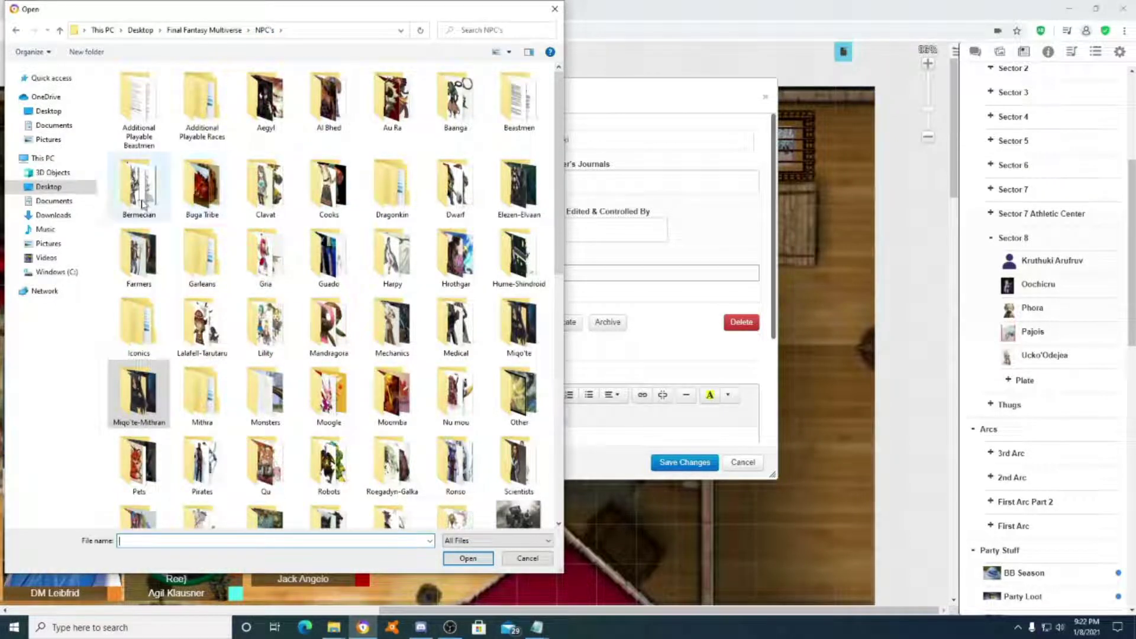
pyautogui.click(374, 117)
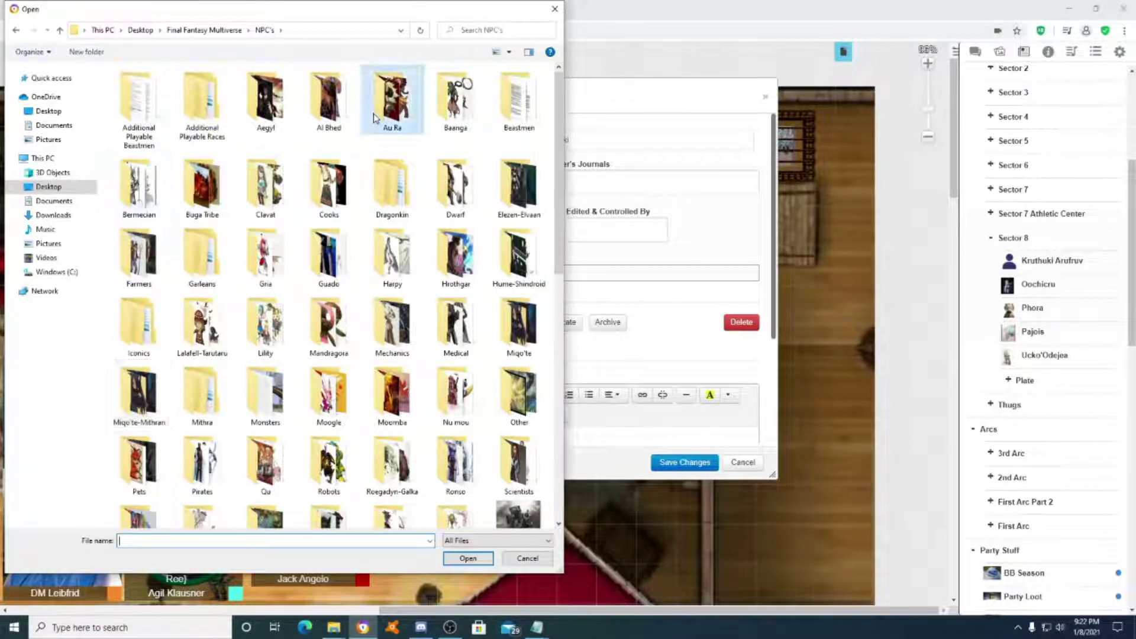
pyautogui.doubleClick(367, 121)
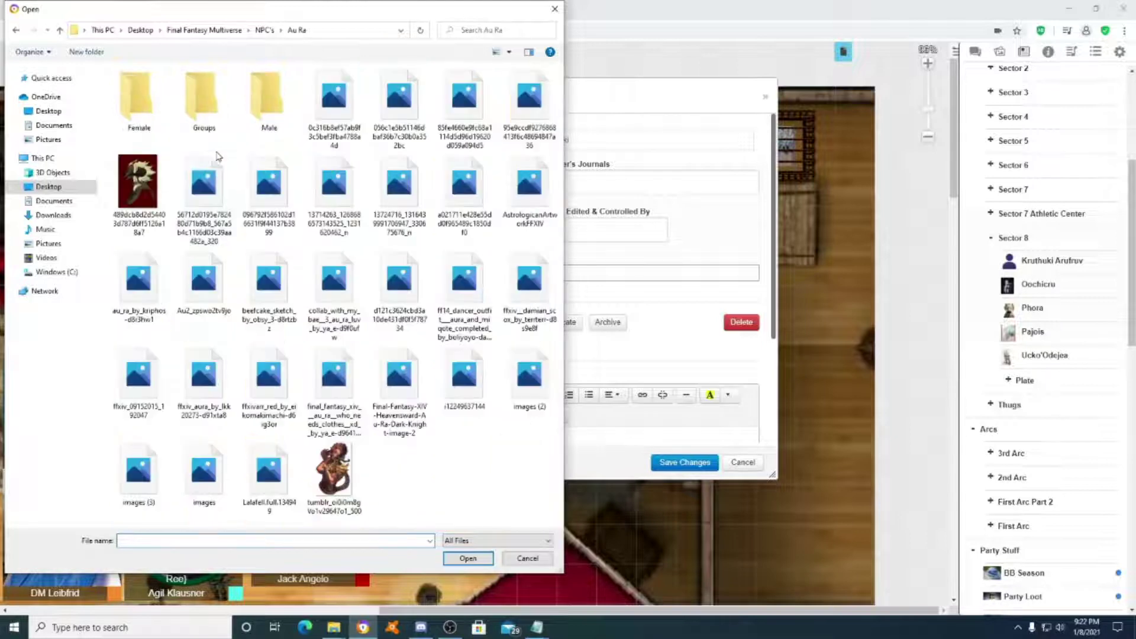
pyautogui.doubleClick(267, 97)
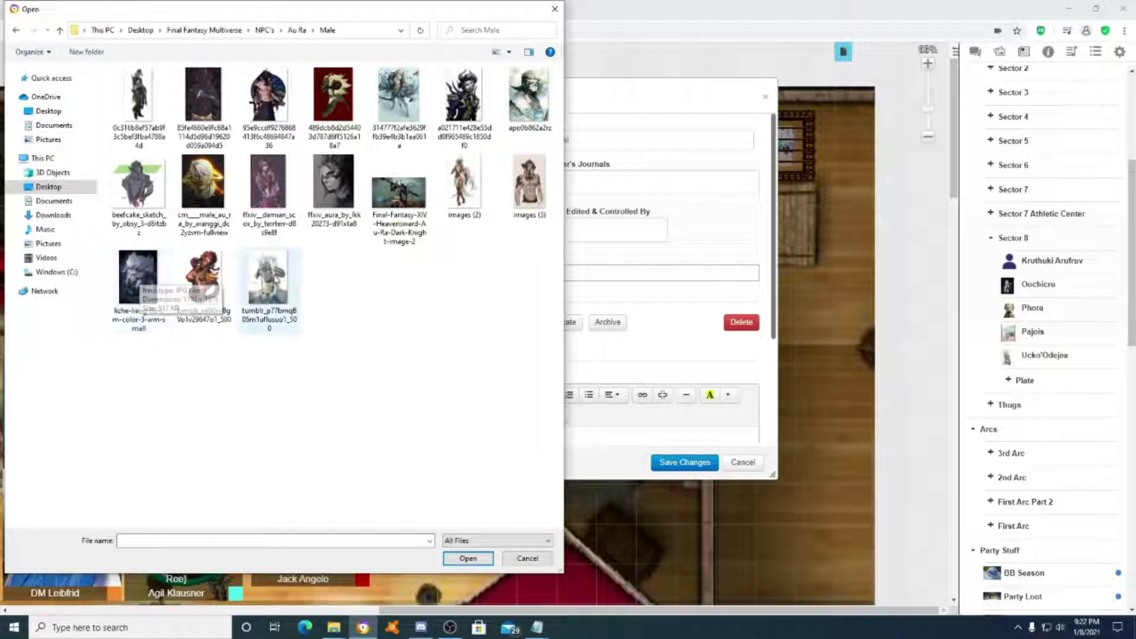
pyautogui.click(147, 286)
pyautogui.doubleClick(148, 286)
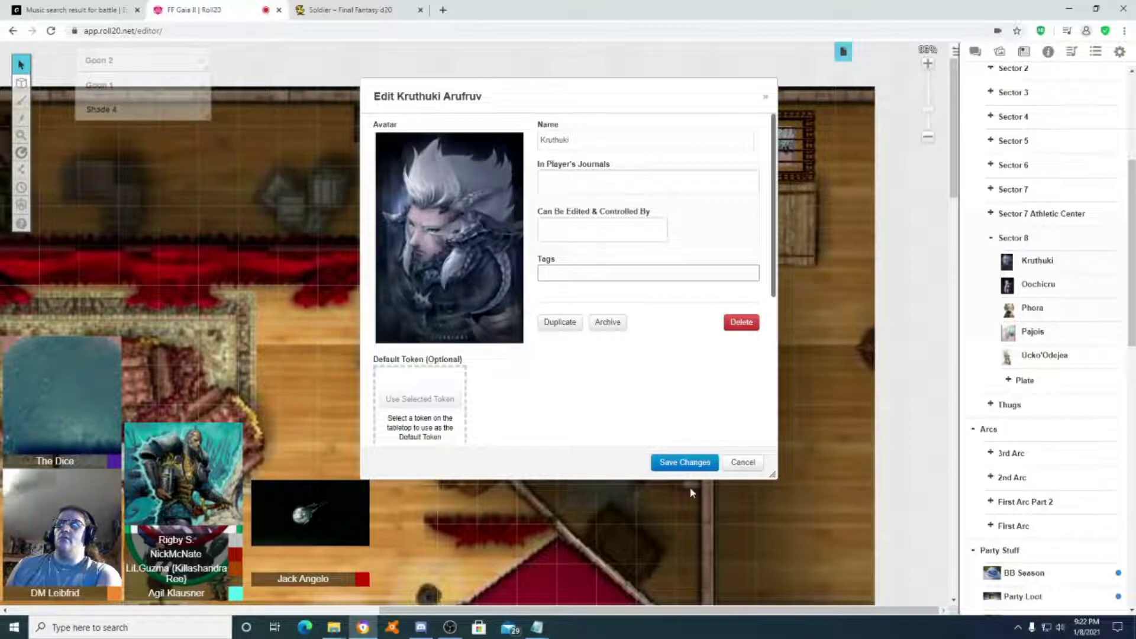
pyautogui.click(686, 463)
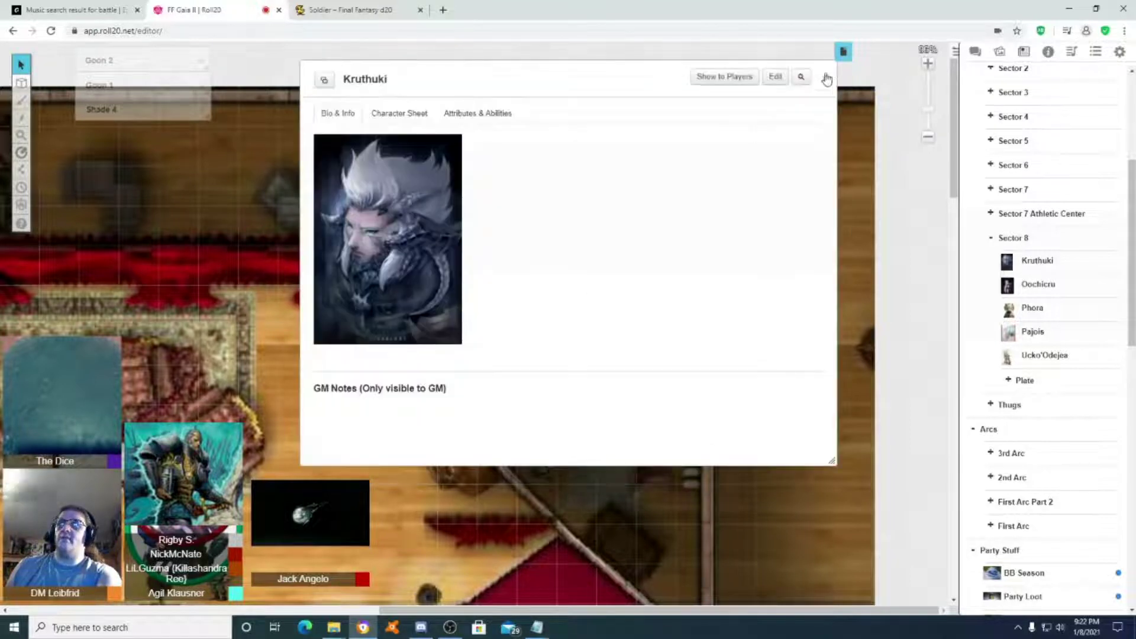
pyautogui.click(827, 79)
# Place Kruthuki's token on the map below the caged Pajois and paste a copy of the cage over it.
pyautogui.moveTo(1037, 262); pyautogui.dragTo(781, 232)
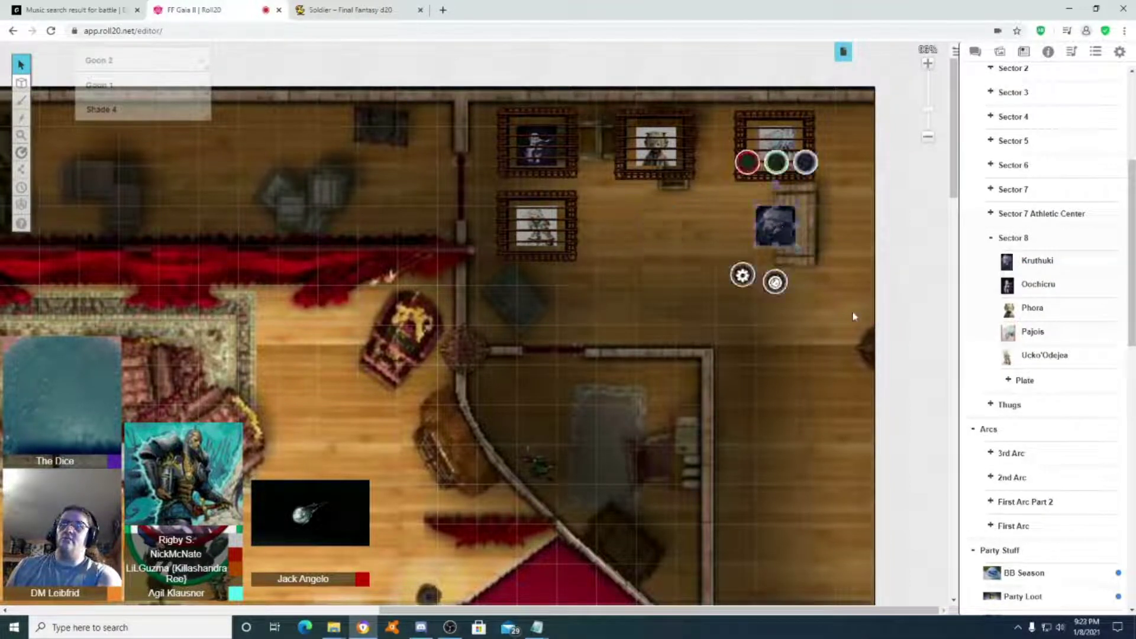
pyautogui.click(846, 316)
pyautogui.rightClick(844, 268)
pyautogui.click(871, 286)
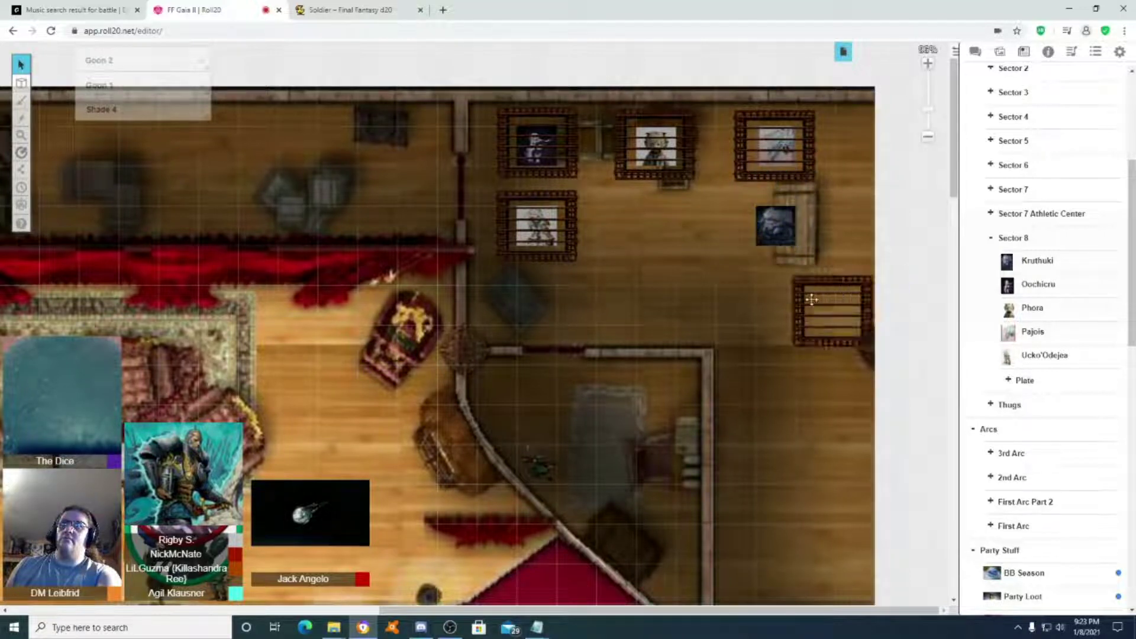
pyautogui.moveTo(812, 300); pyautogui.dragTo(759, 215)
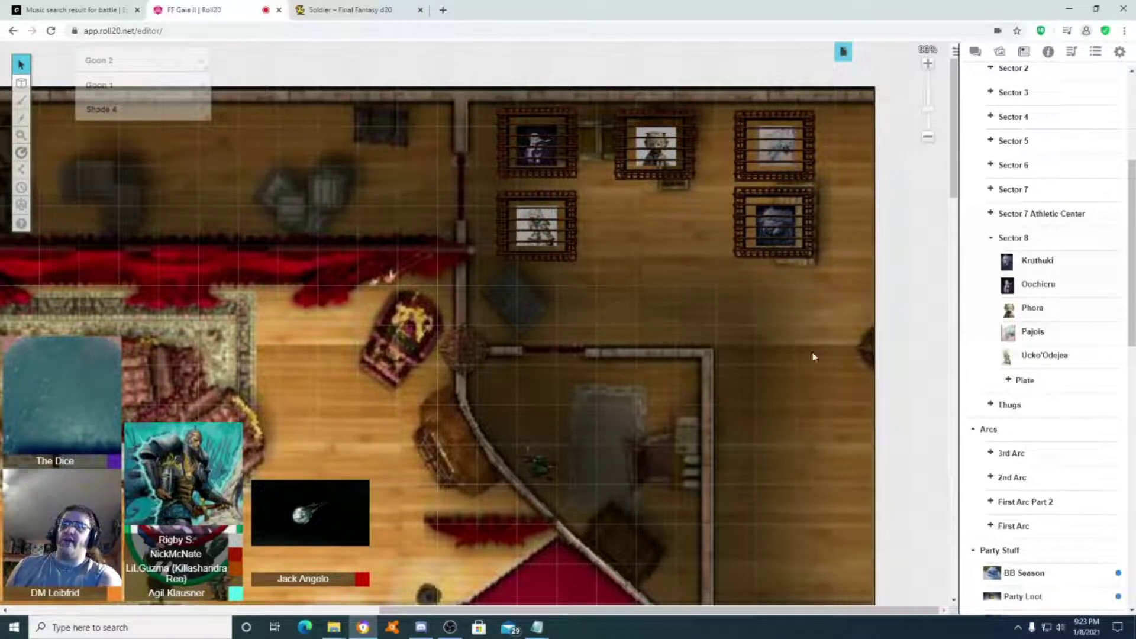
# Add another character to the Sector 8 folder and shorten its name to Beceaf.
pyautogui.rightClick(1021, 239)
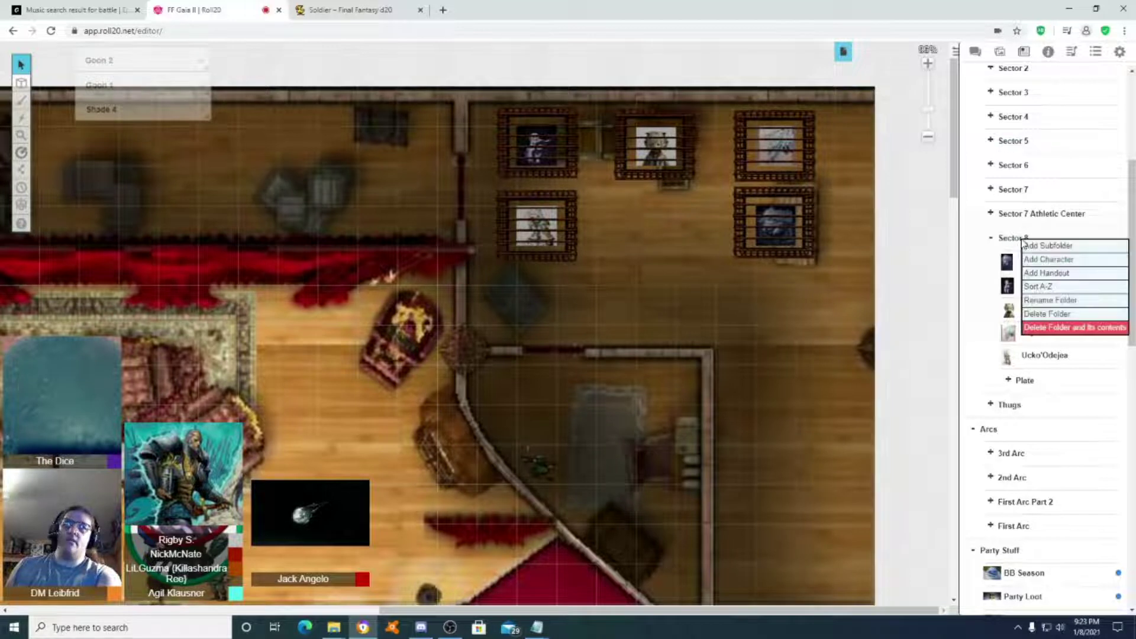
pyautogui.click(1058, 261)
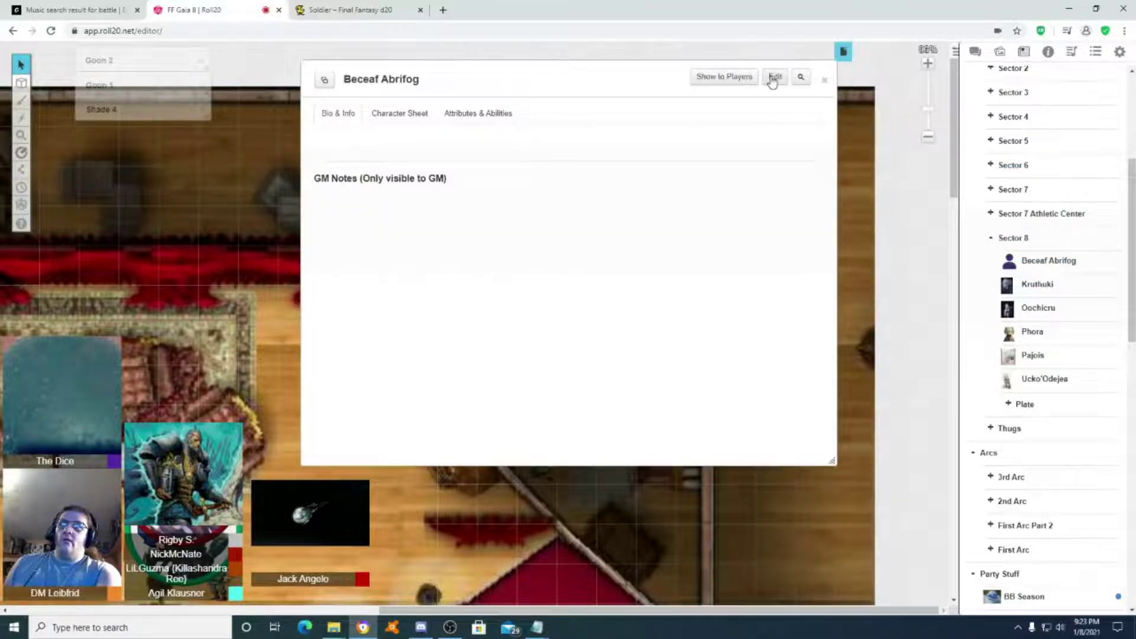
pyautogui.click(772, 77)
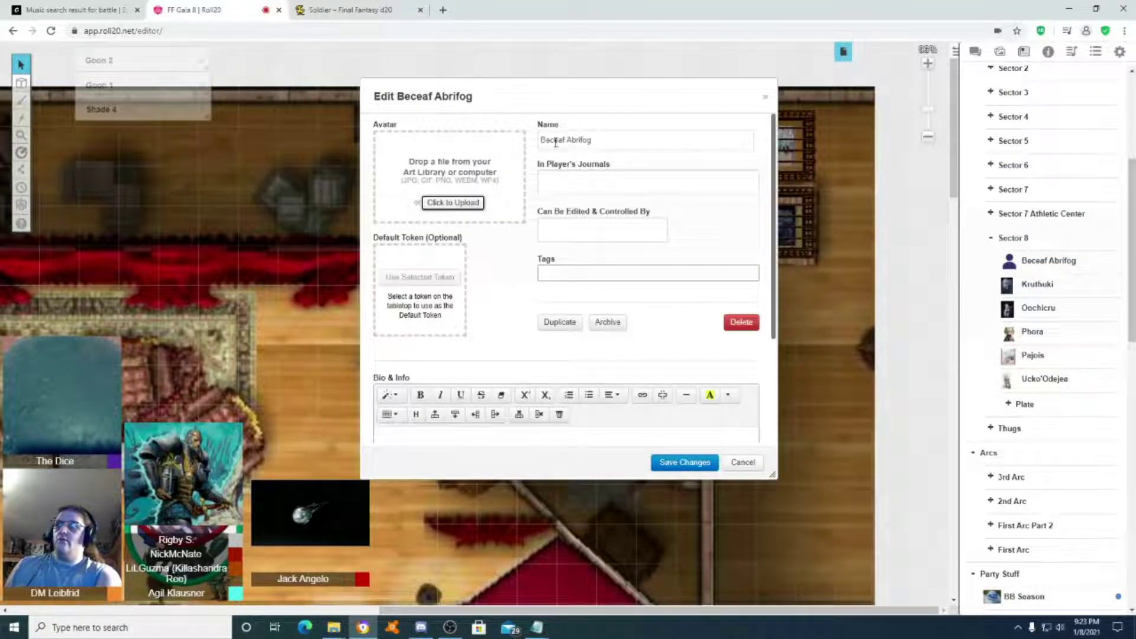
pyautogui.tripleClick(566, 139)
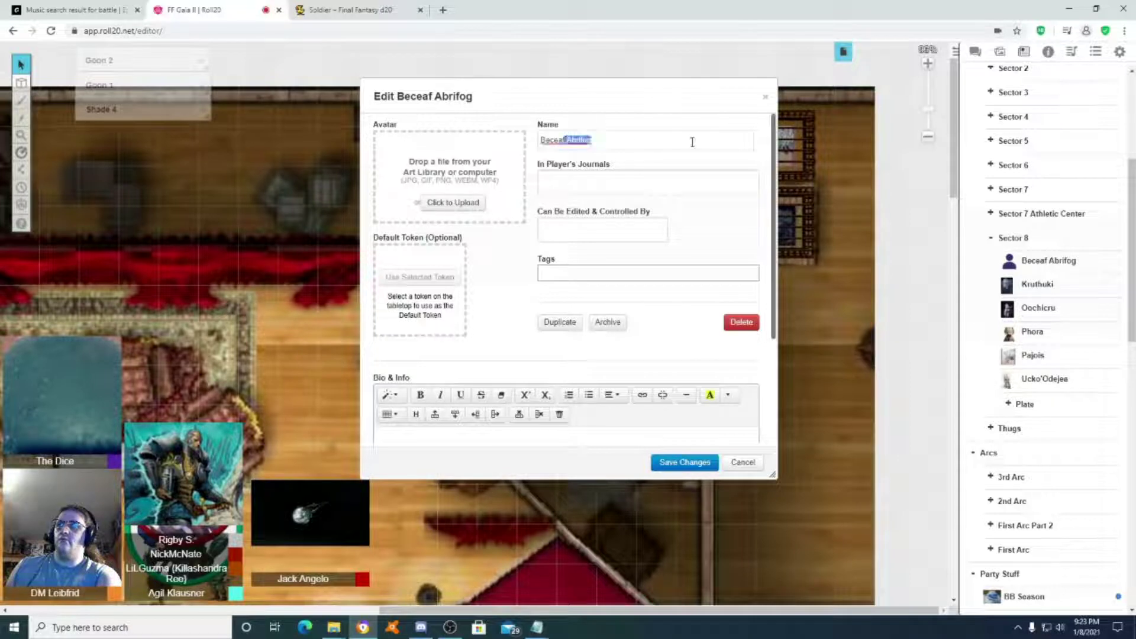
pyautogui.write('Beceaf')
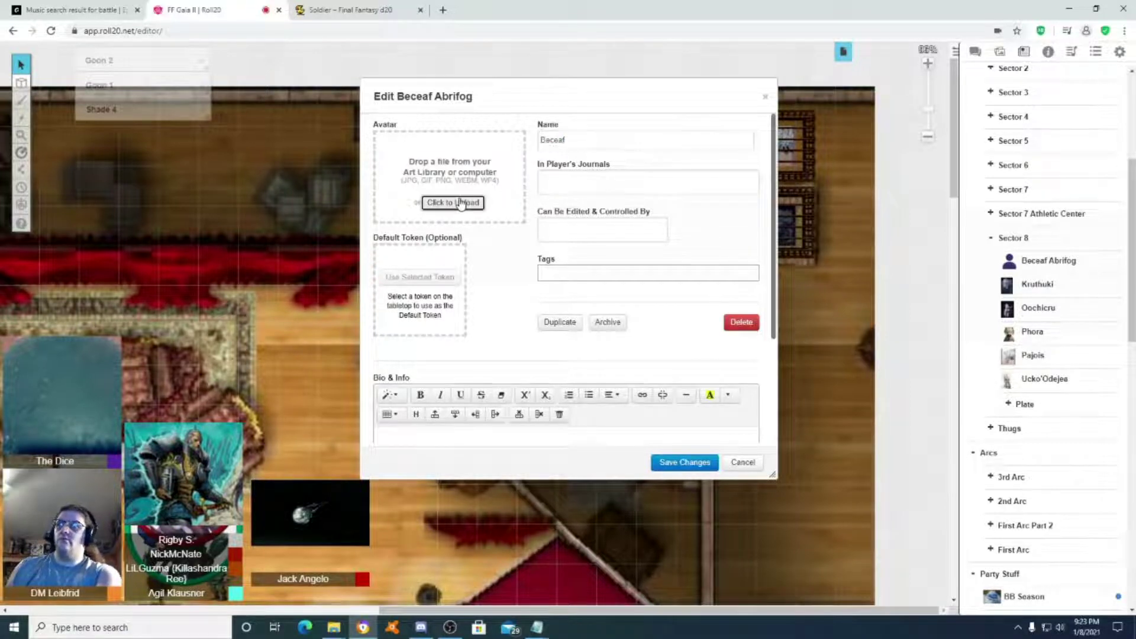
# Upload the long-eared moogle with the red pom-pom on a light blue background from the NPC's Moogle folder as Beceaf's avatar.
pyautogui.click(465, 200)
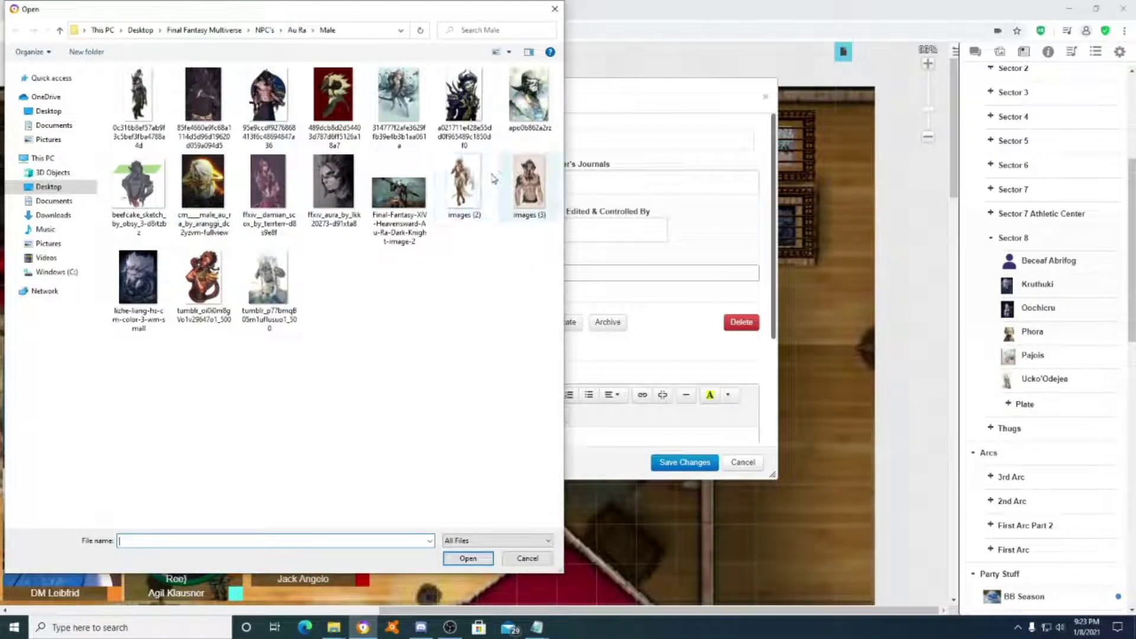
pyautogui.click(296, 31)
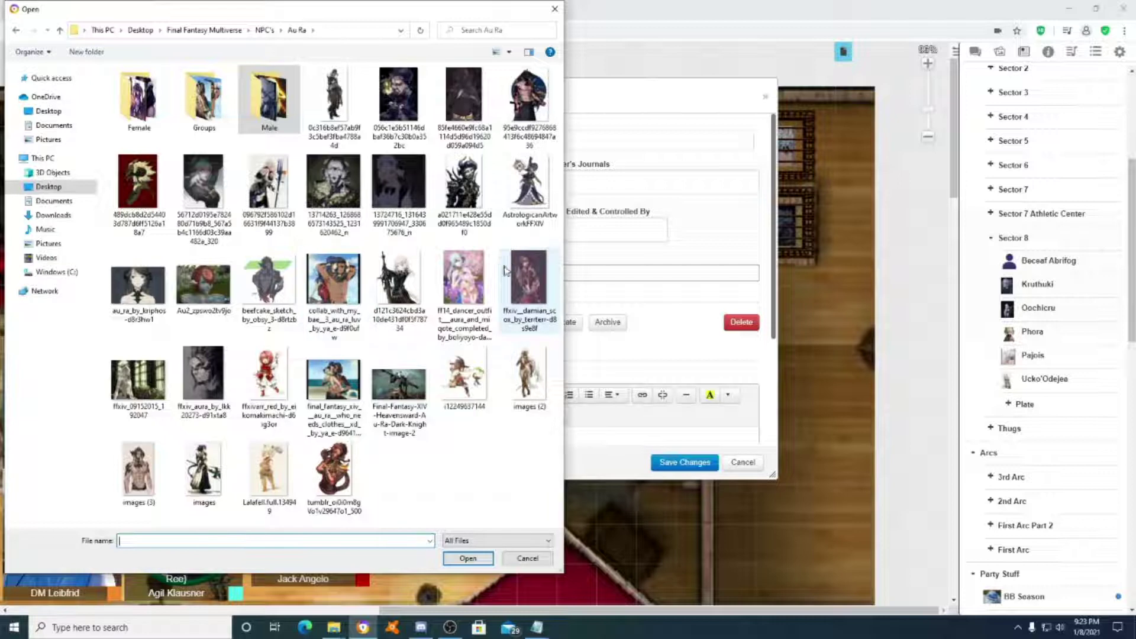
pyautogui.click(266, 32)
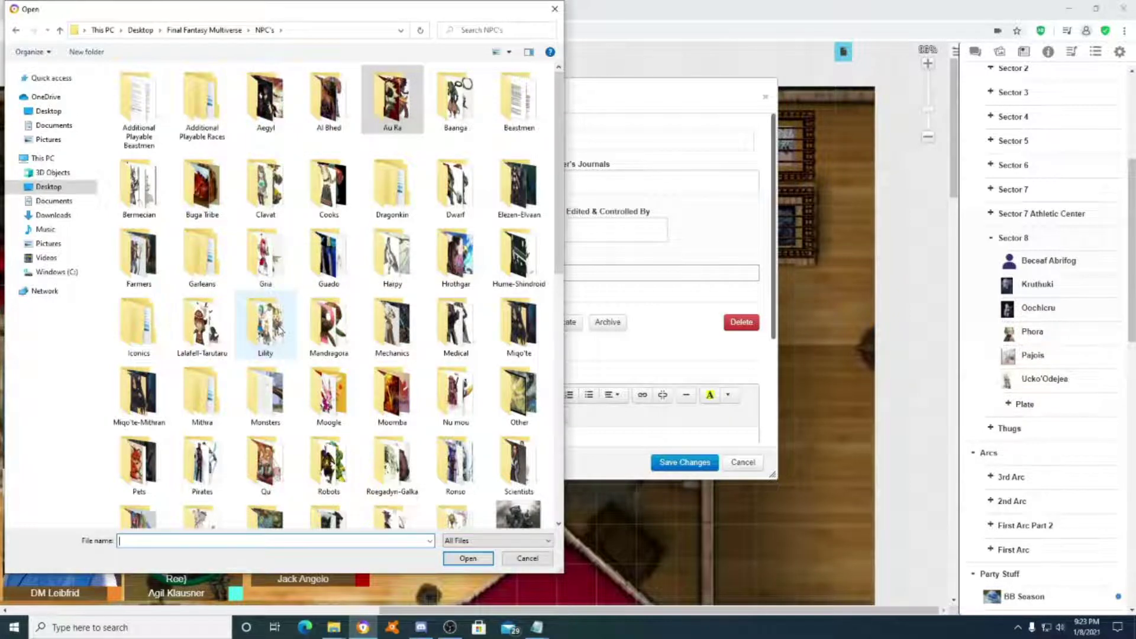
pyautogui.scroll(-4, 283, 331)
pyautogui.scroll(3, 474, 278)
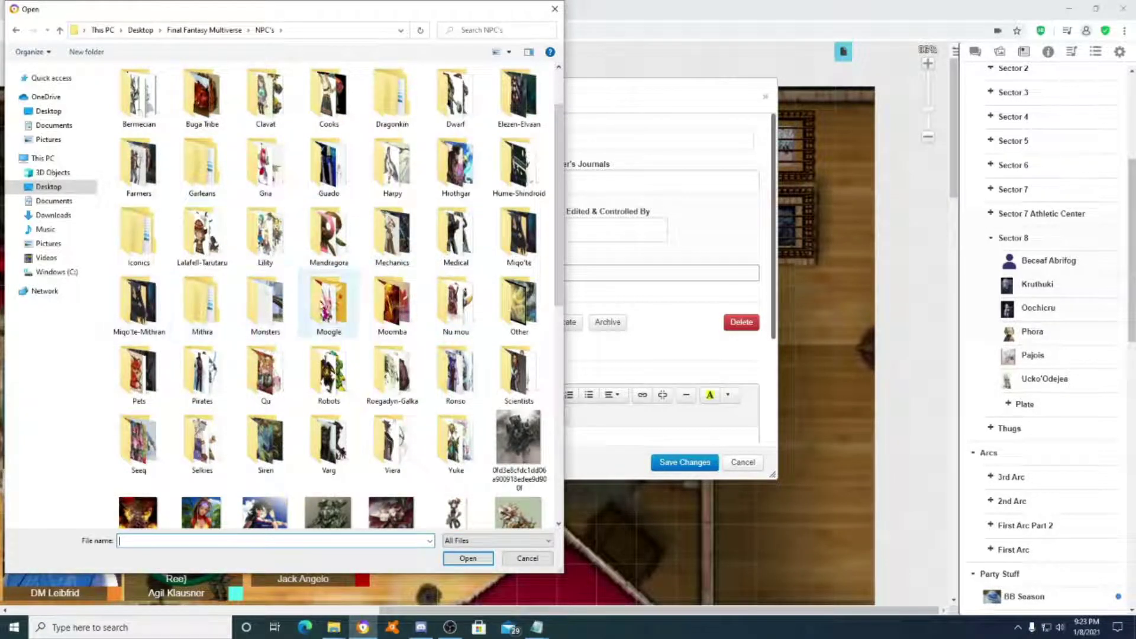
pyautogui.doubleClick(326, 305)
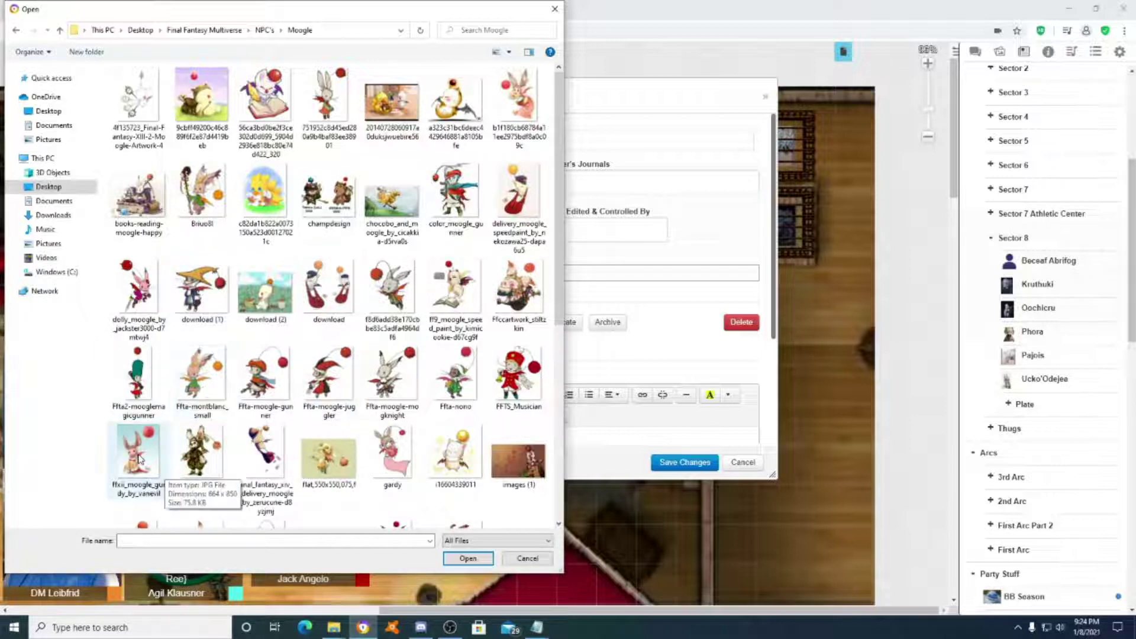
pyautogui.doubleClick(151, 474)
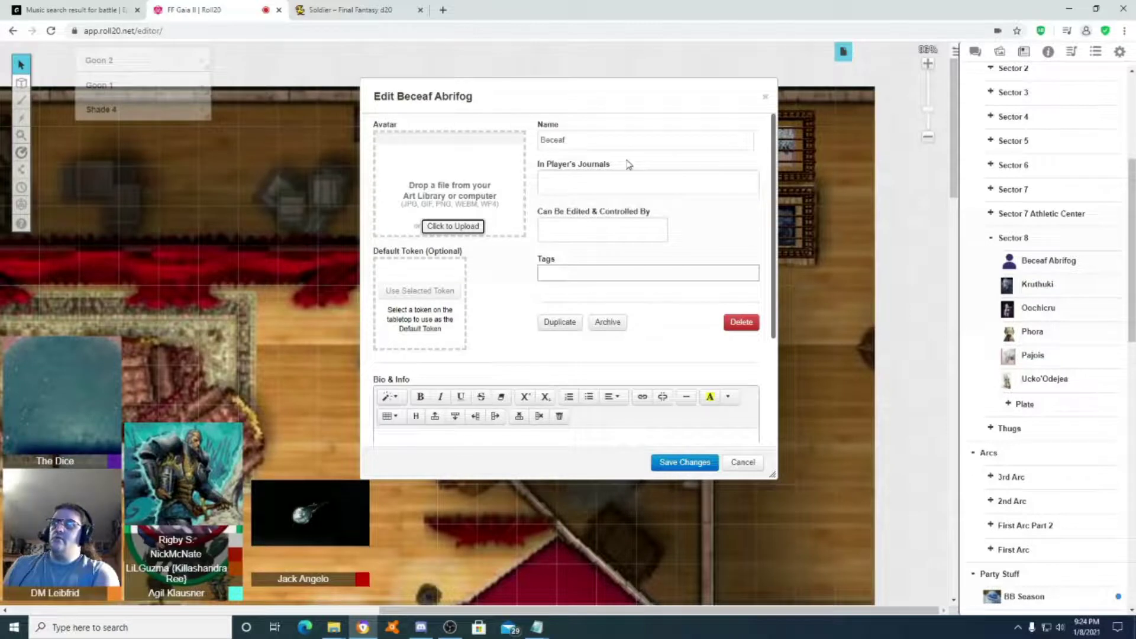
# Rename the moogle character to Kuukup'po, save the changes and close its sheet.
pyautogui.click(620, 143)
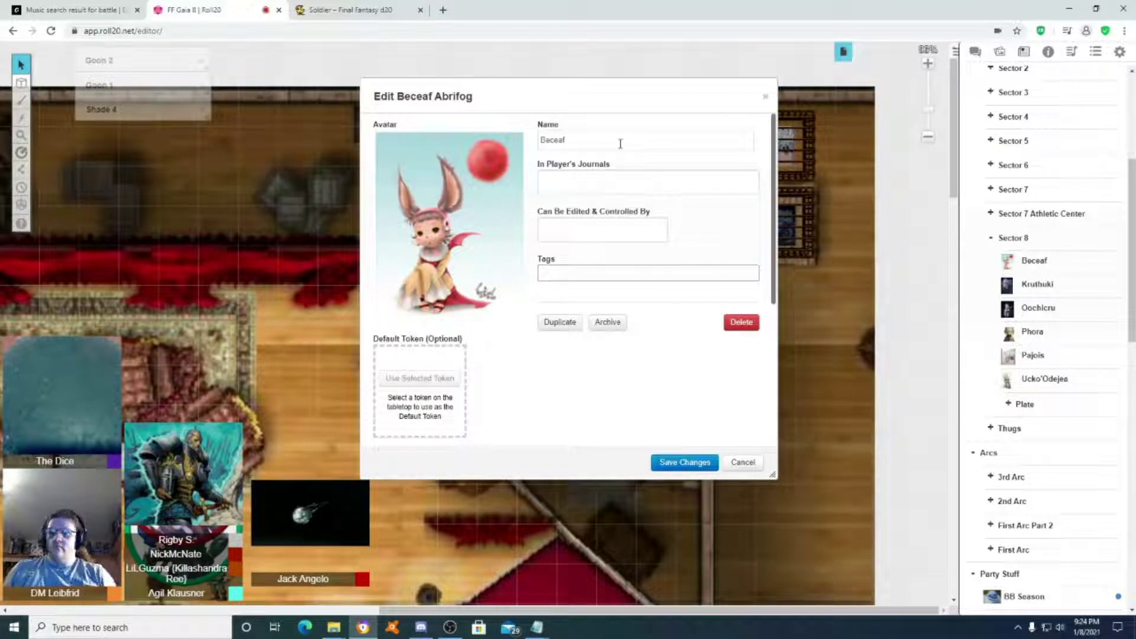
pyautogui.click(620, 143)
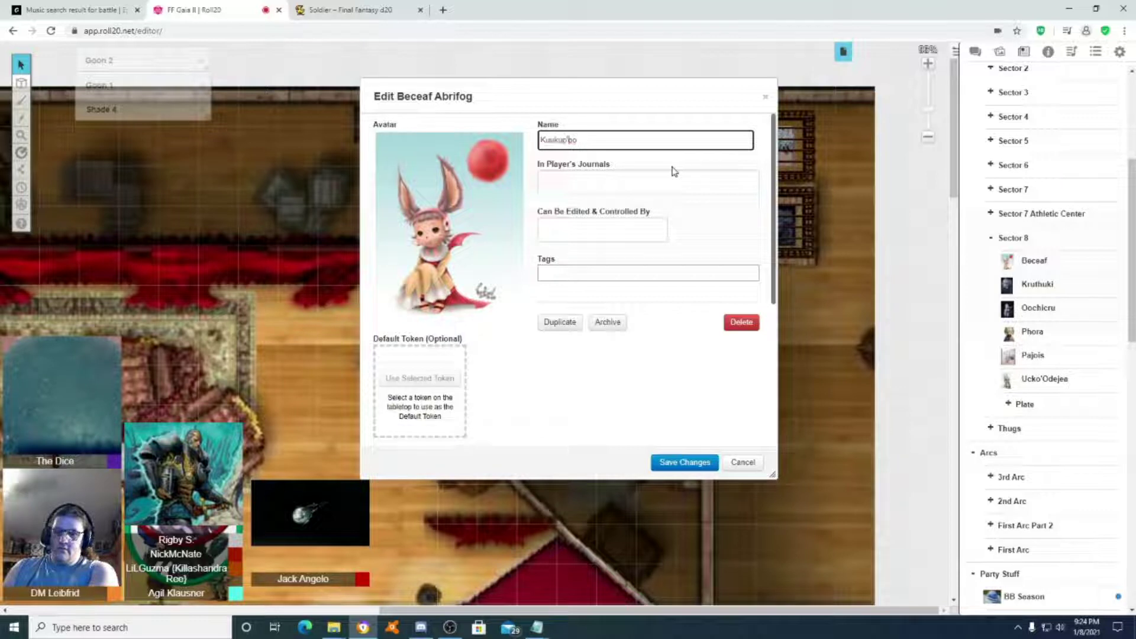
pyautogui.click(639, 168)
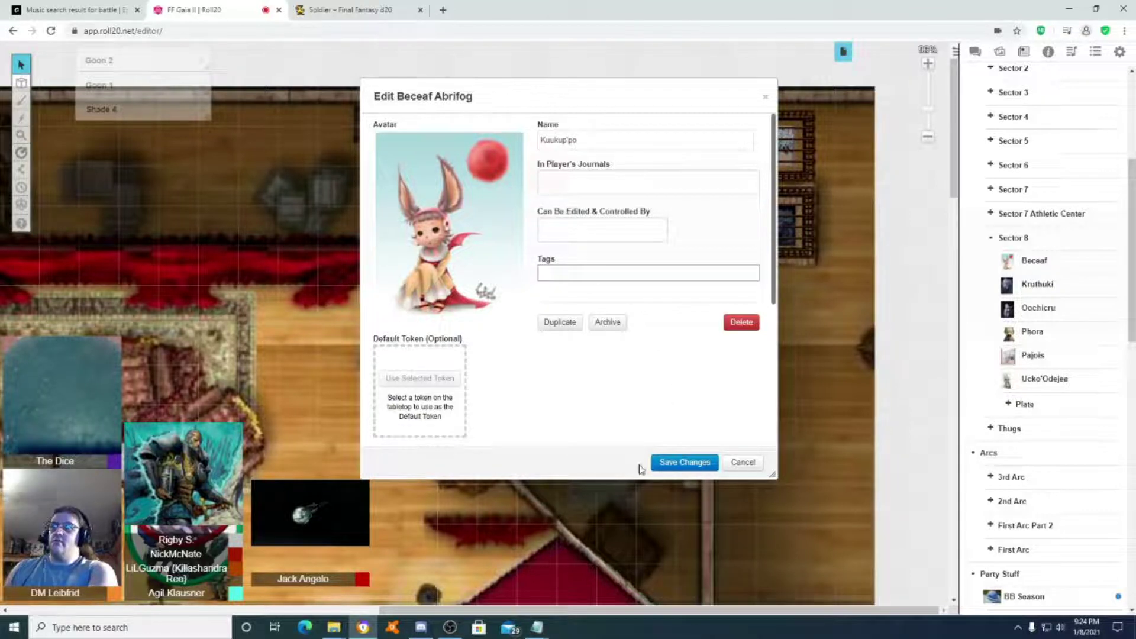
pyautogui.click(685, 463)
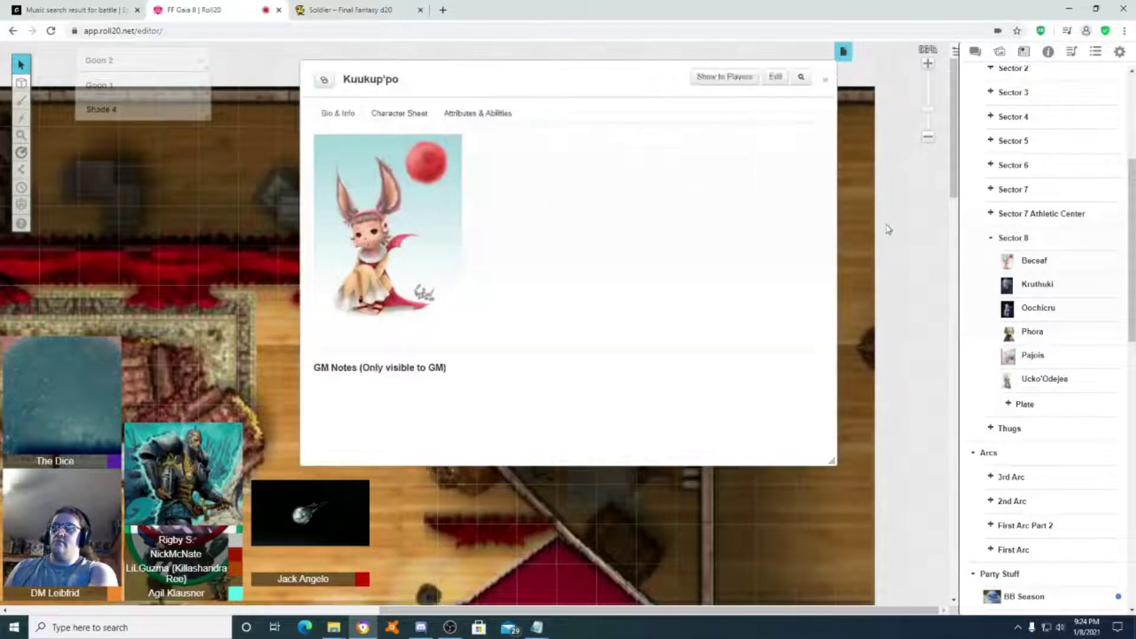
pyautogui.click(829, 85)
# Place Kuukup'po's token on the map below the caged Kruthuki and paste a copy of the cage over it.
pyautogui.moveTo(1036, 261); pyautogui.dragTo(786, 308)
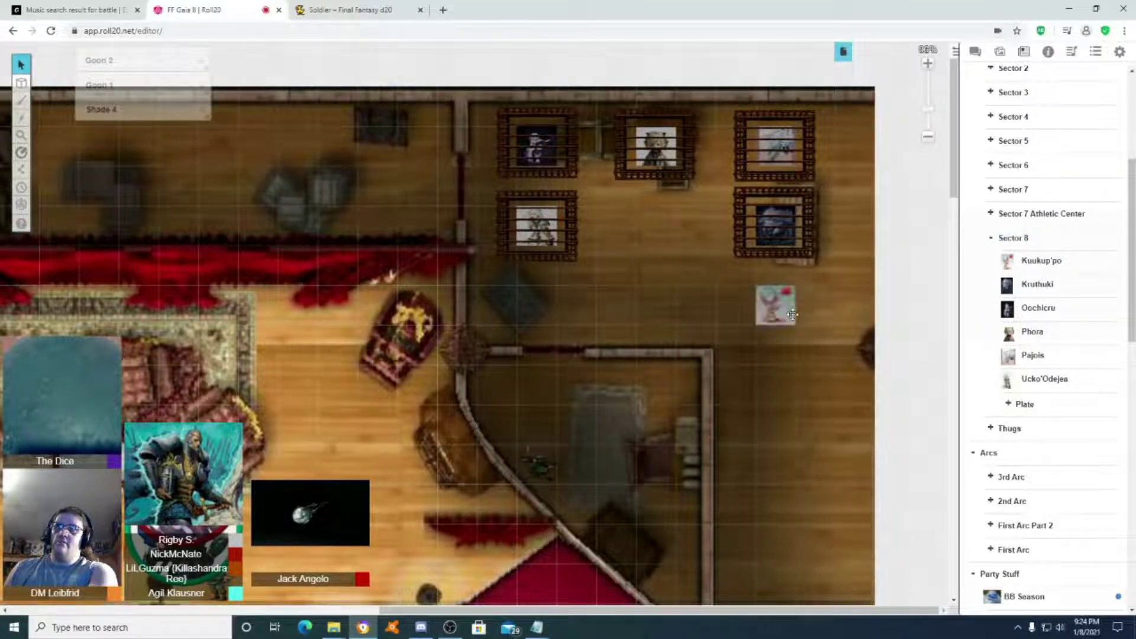
pyautogui.rightClick(817, 328)
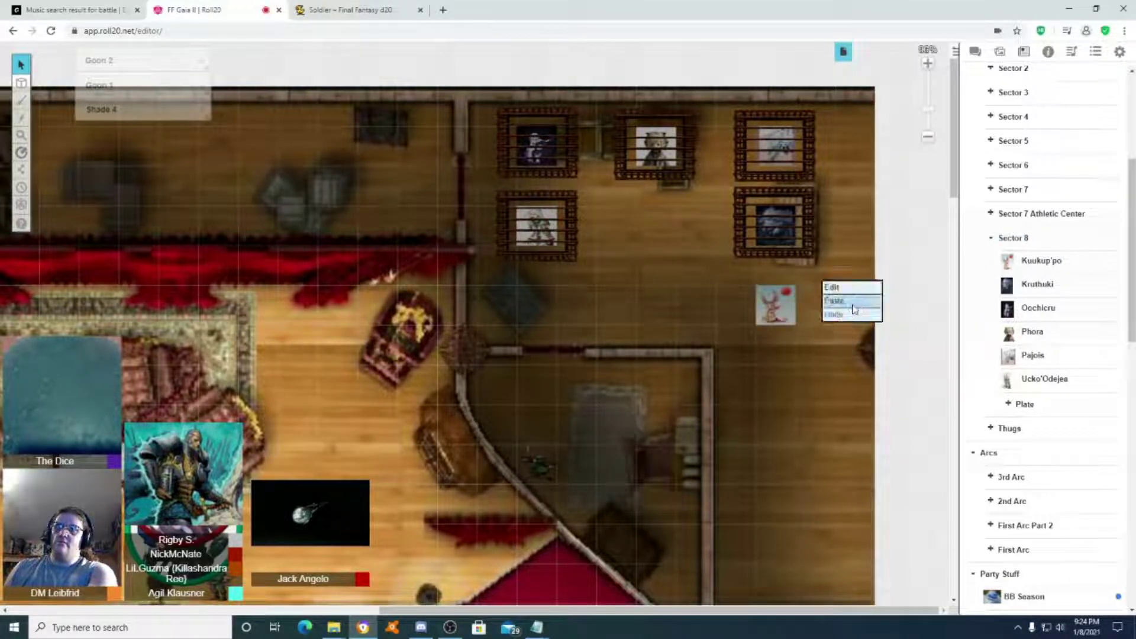
pyautogui.click(840, 306)
pyautogui.moveTo(779, 311); pyautogui.dragTo(765, 313)
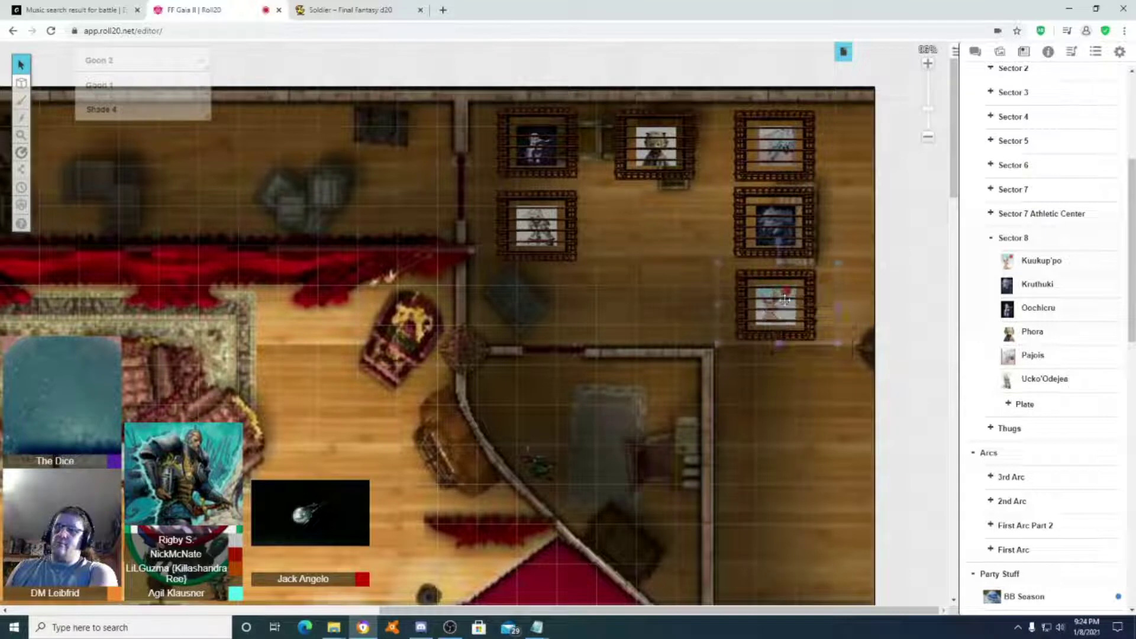
pyautogui.click(843, 247)
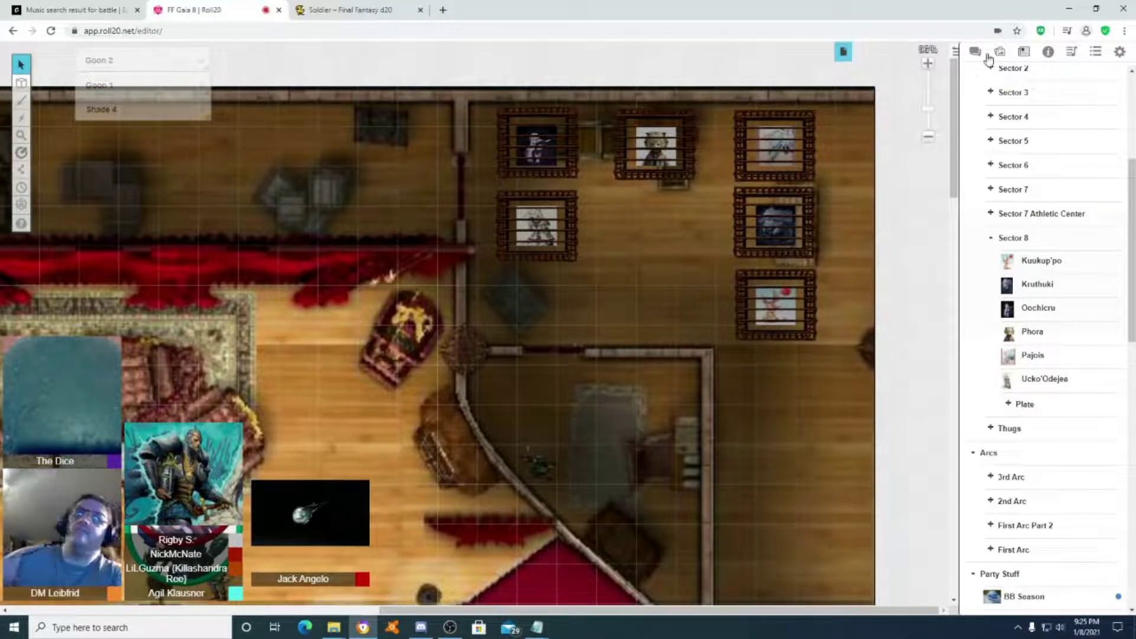
# Move the Kuukup'po character from the Sector 8 folder into the Sector 2 folder, just above Jay Farmer.
pyautogui.click(992, 239)
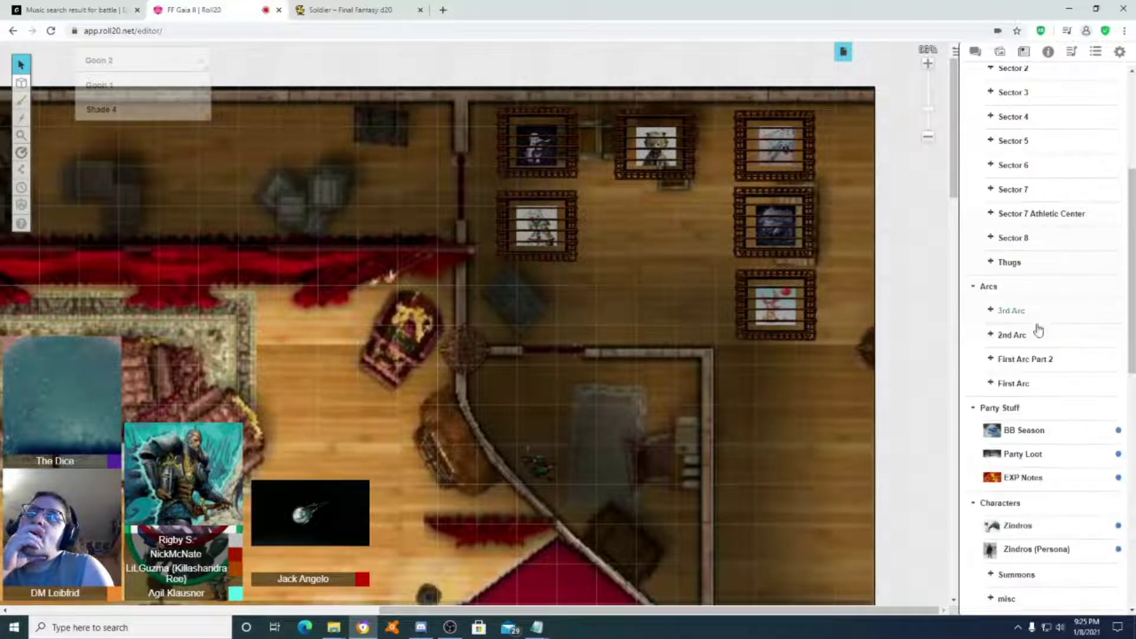
pyautogui.click(992, 239)
pyautogui.scroll(2, 993, 240)
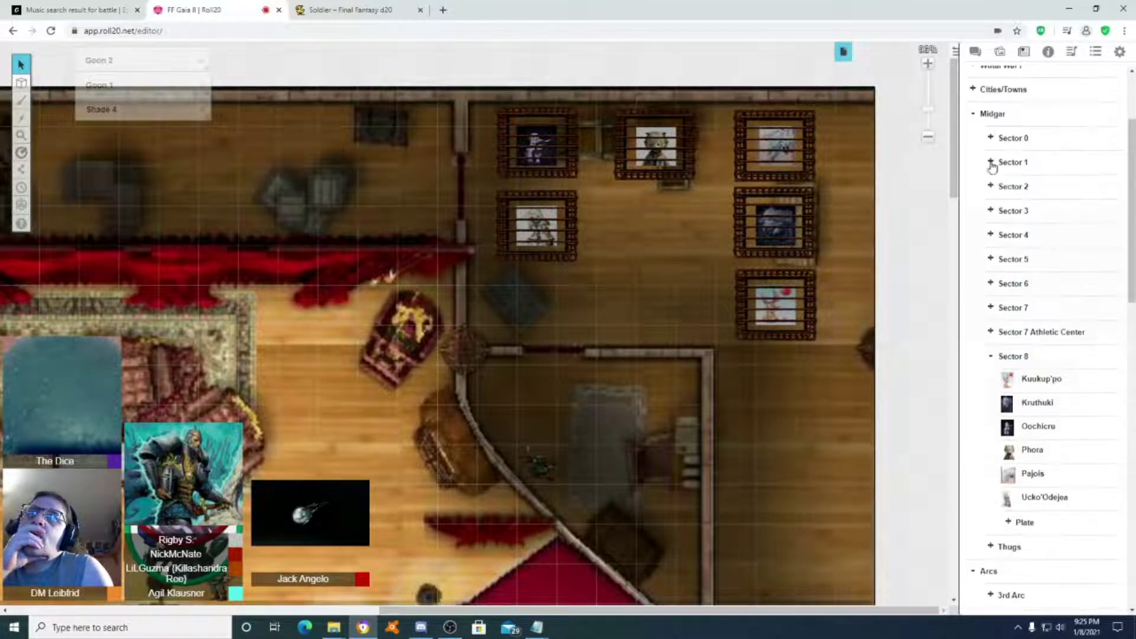
pyautogui.click(992, 164)
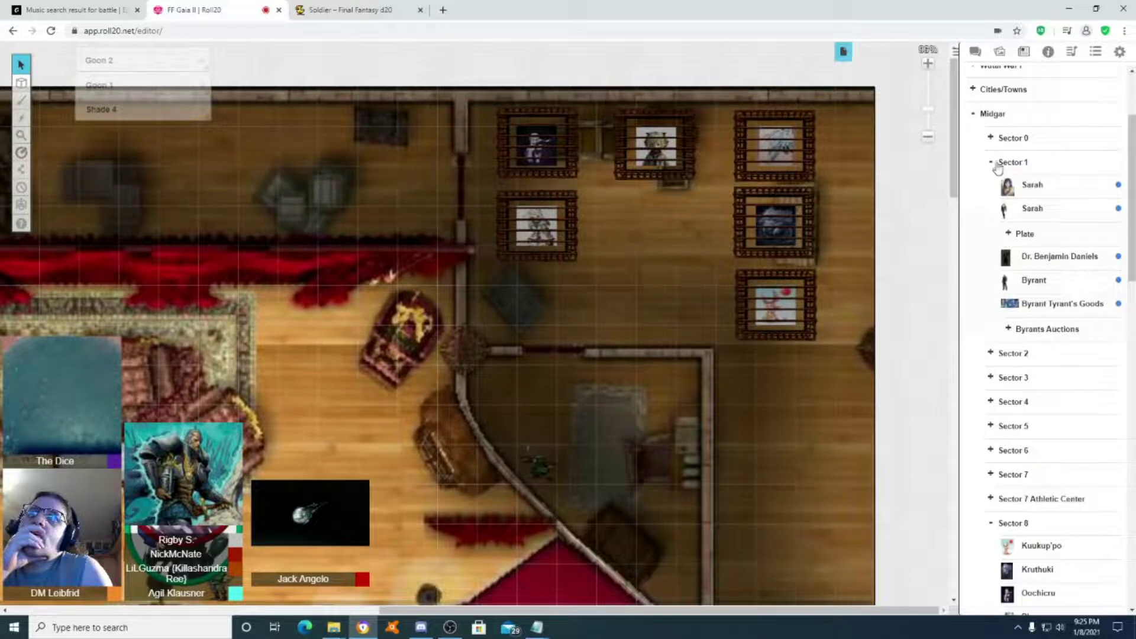
pyautogui.click(996, 159)
pyautogui.click(991, 186)
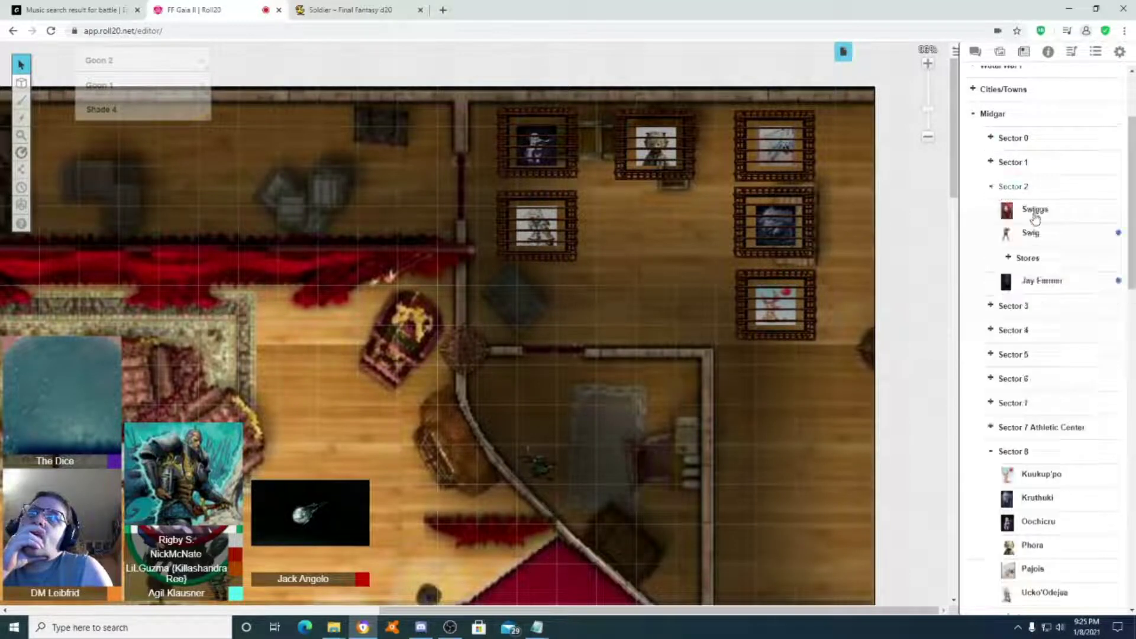
pyautogui.scroll(-2, 1042, 221)
pyautogui.moveTo(1027, 356); pyautogui.dragTo(1075, 362)
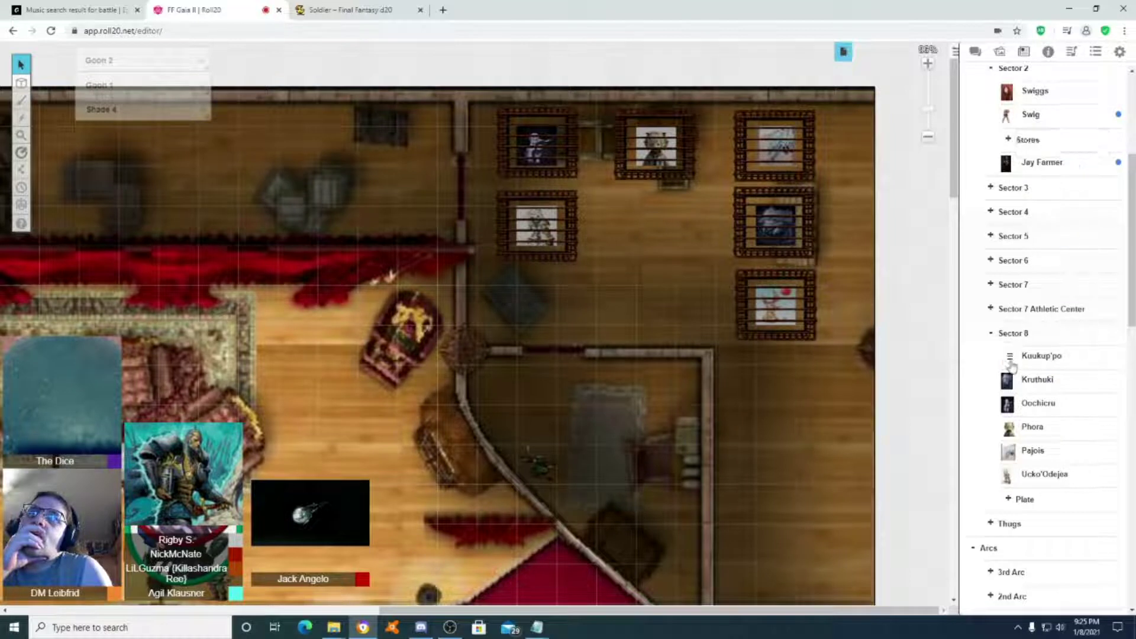
pyautogui.moveTo(1007, 270); pyautogui.dragTo(1046, 173)
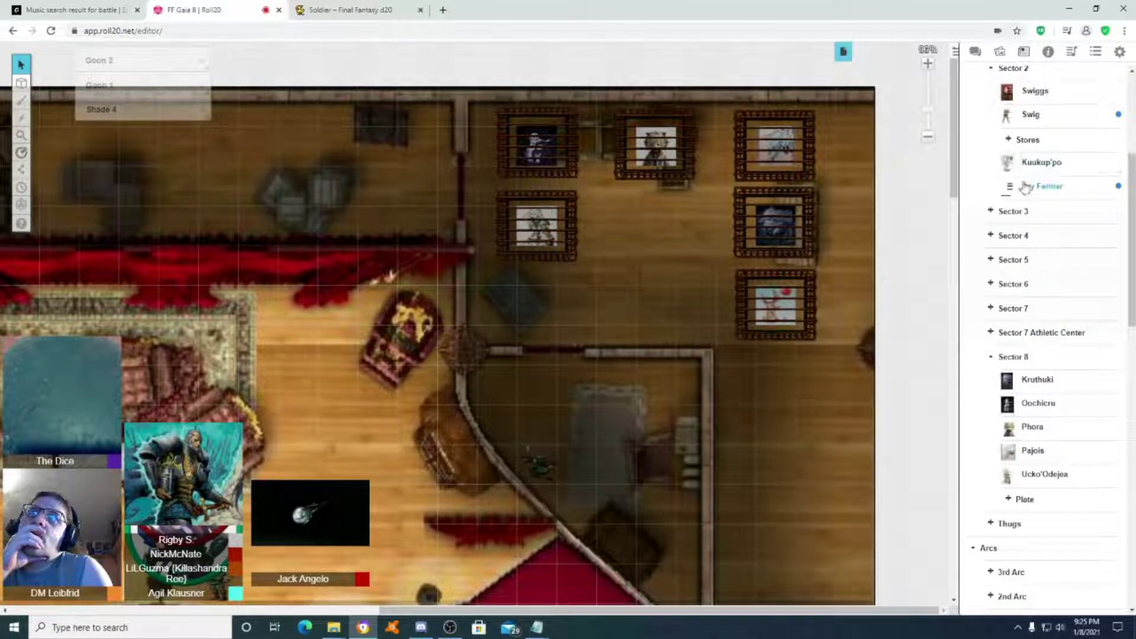
# Move the Kruthuki and Phora characters from Sector 8 into the Sector 3 folder, above the Don Lu subfolder.
pyautogui.click(990, 212)
pyautogui.scroll(-2, 1060, 279)
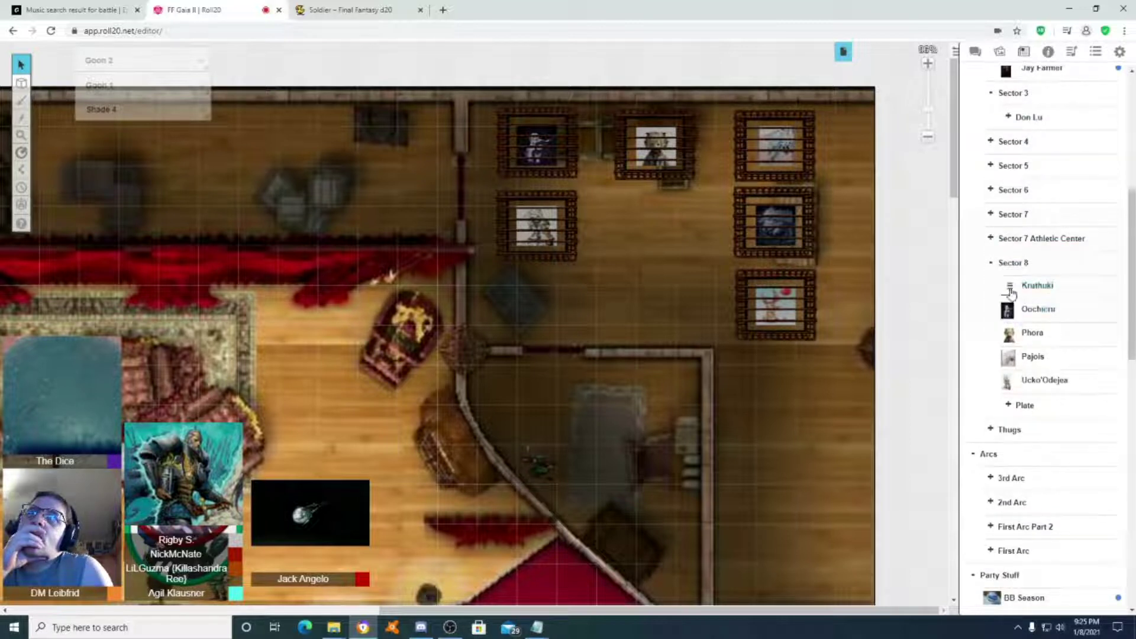
pyautogui.moveTo(1009, 285); pyautogui.dragTo(1030, 139)
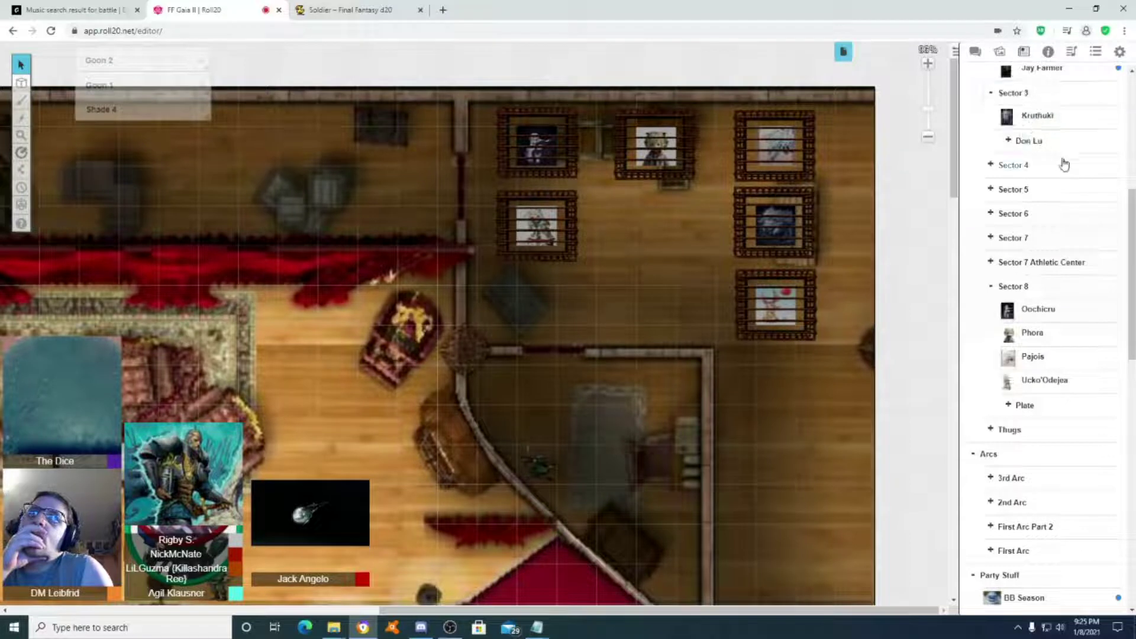
pyautogui.moveTo(1009, 333); pyautogui.dragTo(1041, 145)
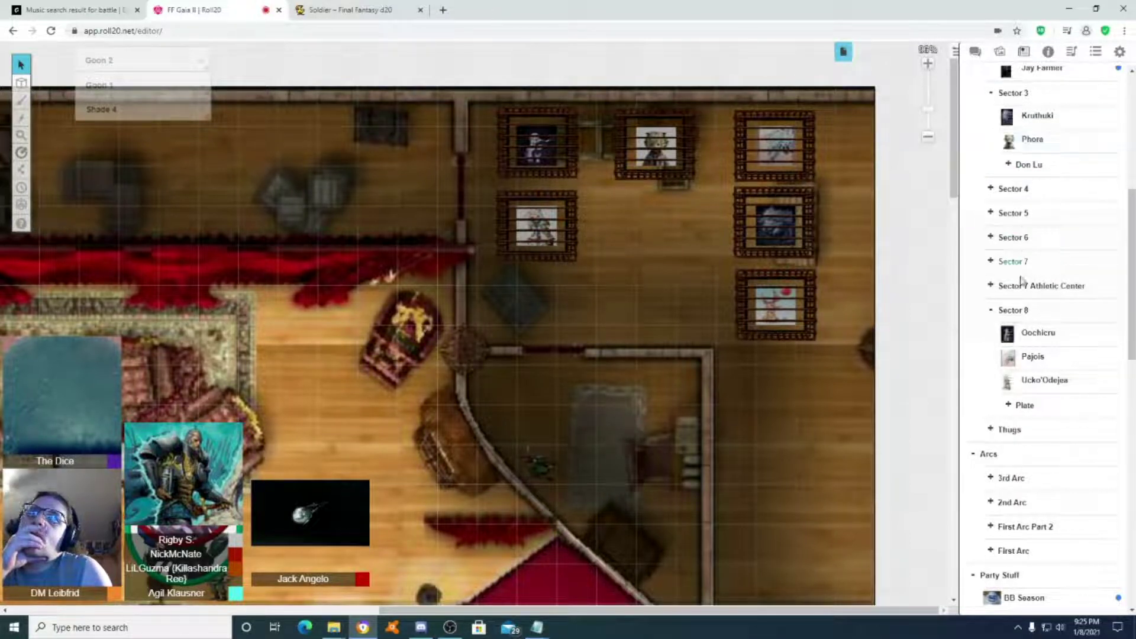
# Move the Ucko'Odejea character from Sector 8 into Sector 5's Plate subfolder, above Rusty's Deliveries.
pyautogui.click(992, 214)
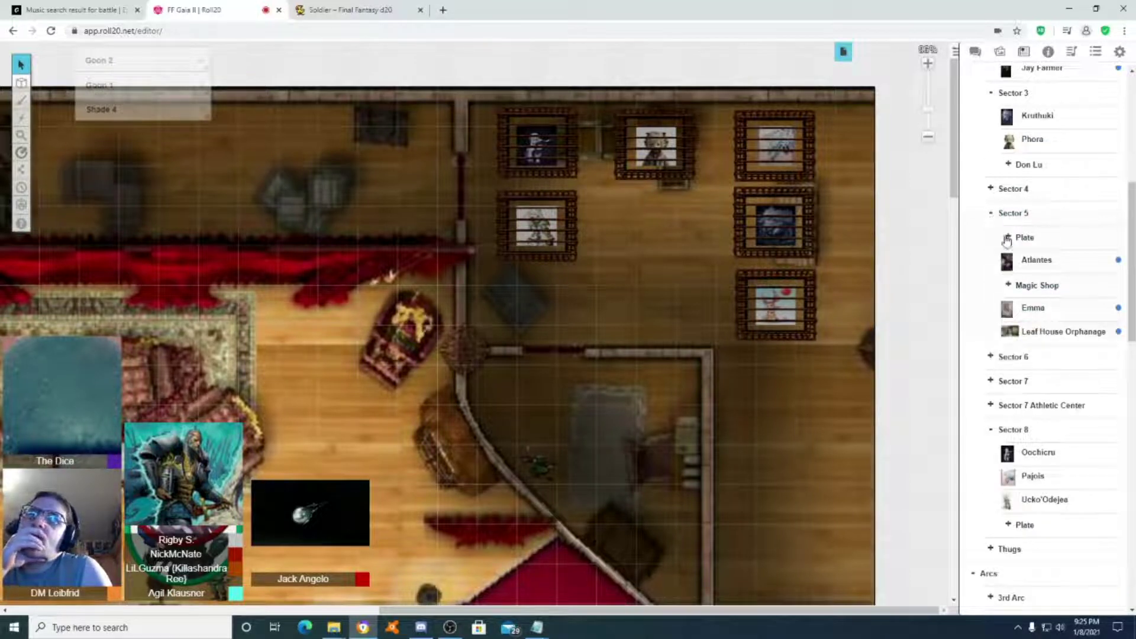
pyautogui.click(1008, 238)
pyautogui.scroll(-2, 1057, 308)
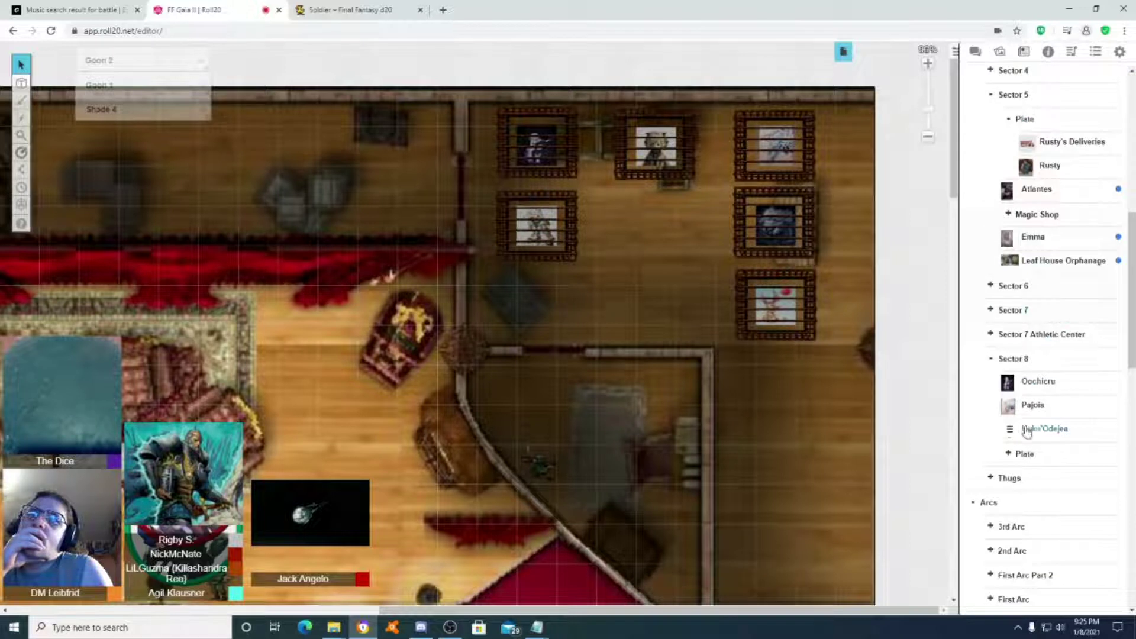
pyautogui.moveTo(1012, 434); pyautogui.dragTo(1062, 147)
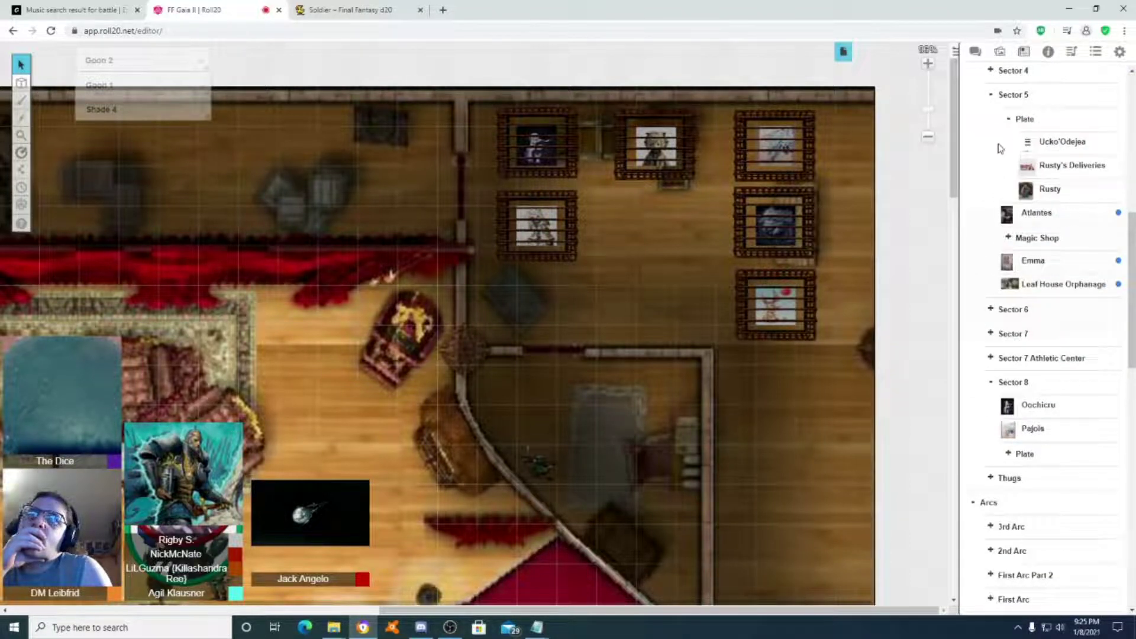
# Move Oochicru to the start of the Sector 7 folder and Pajois into Sector 8's Plate subfolder, above LOVELESS Theatre.
pyautogui.click(992, 335)
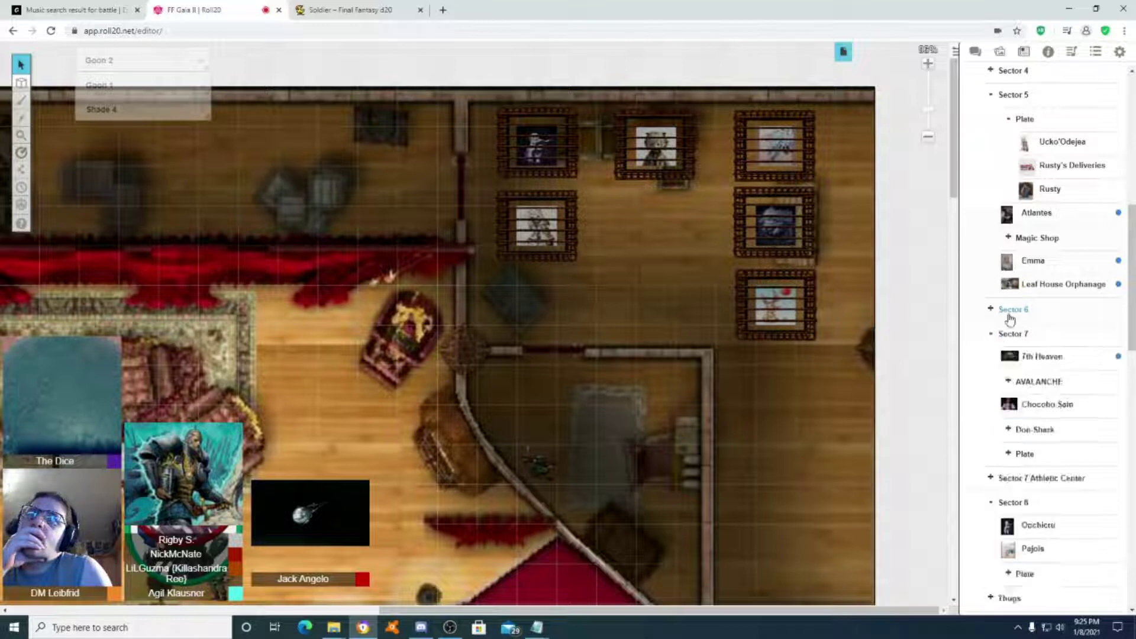
pyautogui.scroll(-2, 1030, 333)
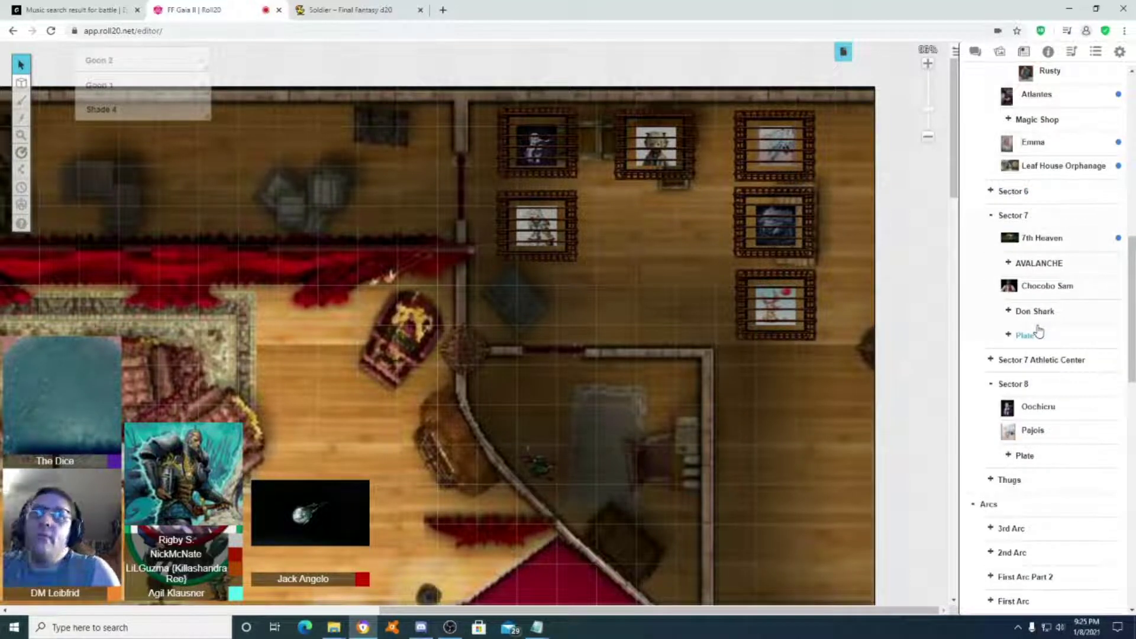
pyautogui.moveTo(1010, 407); pyautogui.dragTo(1032, 244)
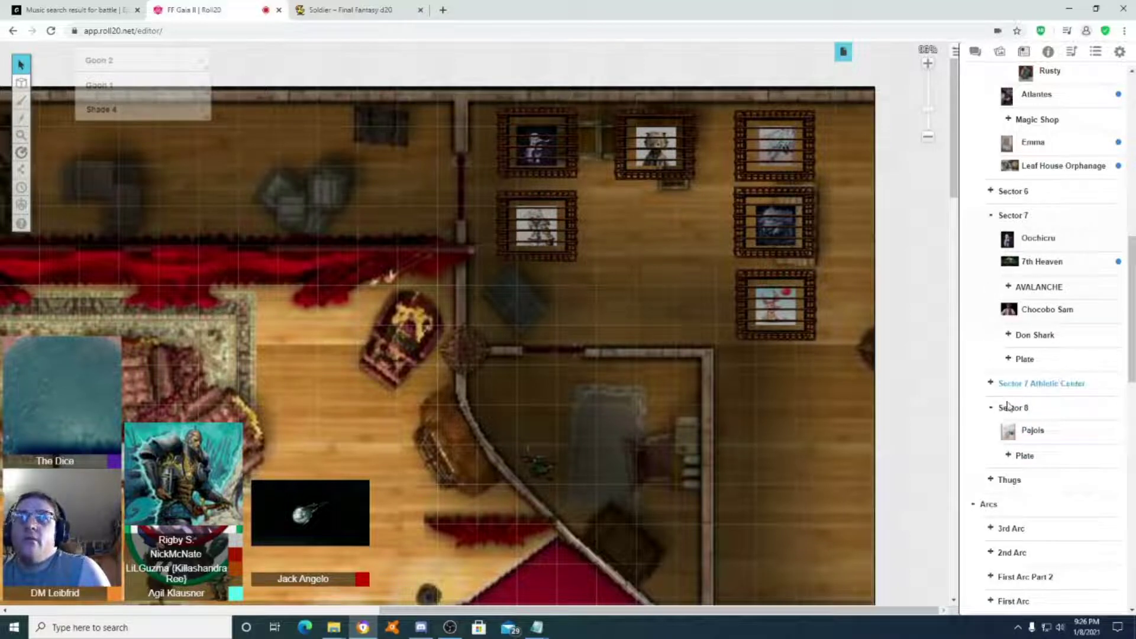
pyautogui.click(1018, 456)
pyautogui.moveTo(1011, 440); pyautogui.dragTo(1040, 471)
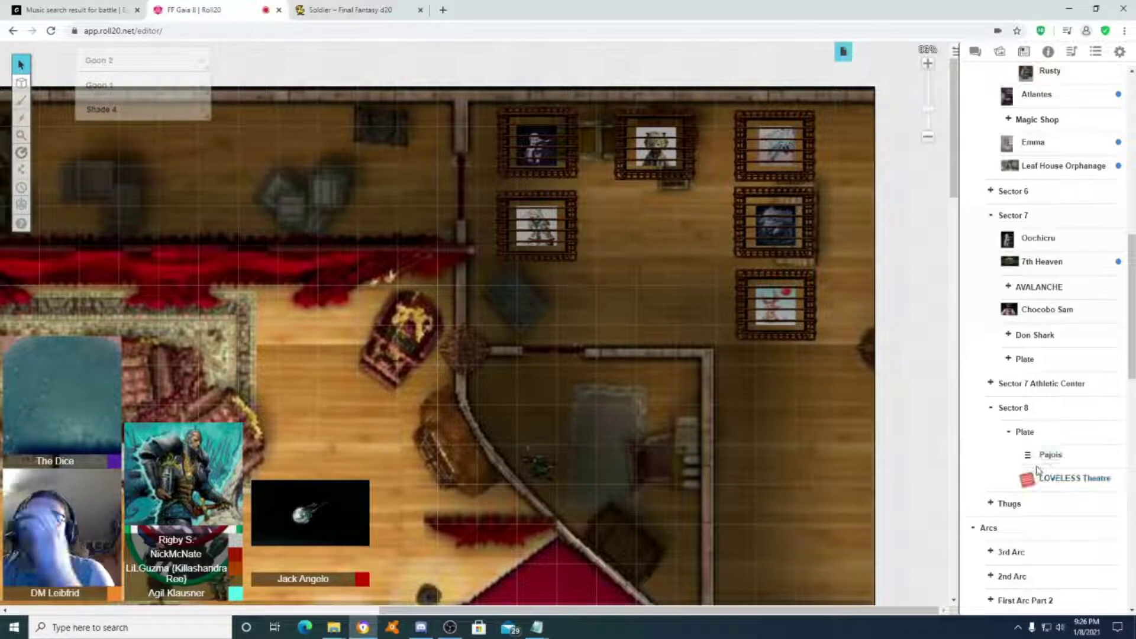